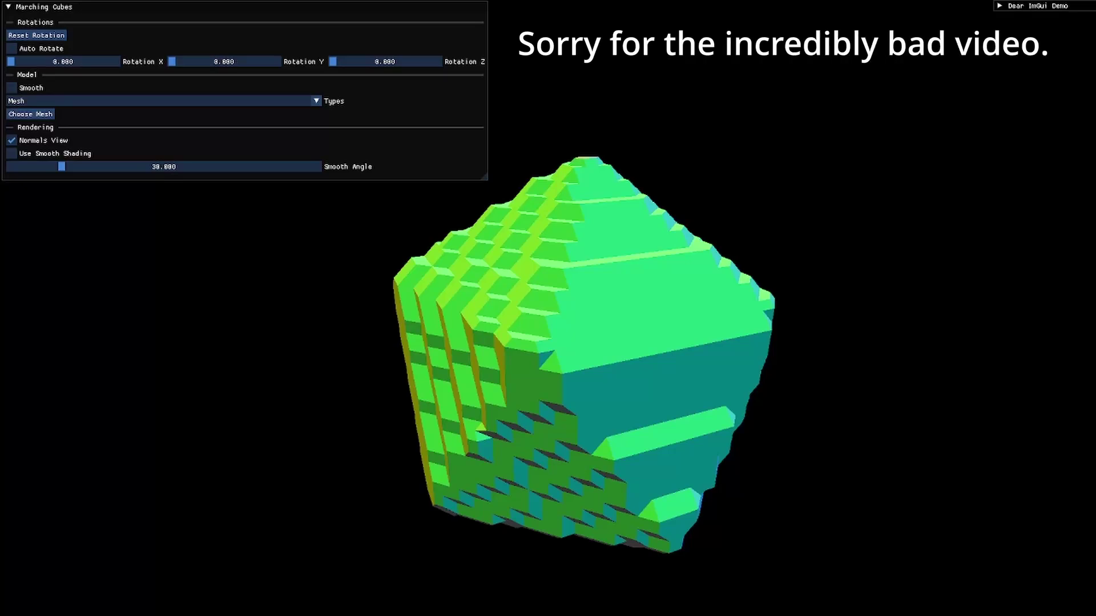
# Examine the stepped mesh model from several sides and distances
pyautogui.press('w')
pyautogui.press('d')
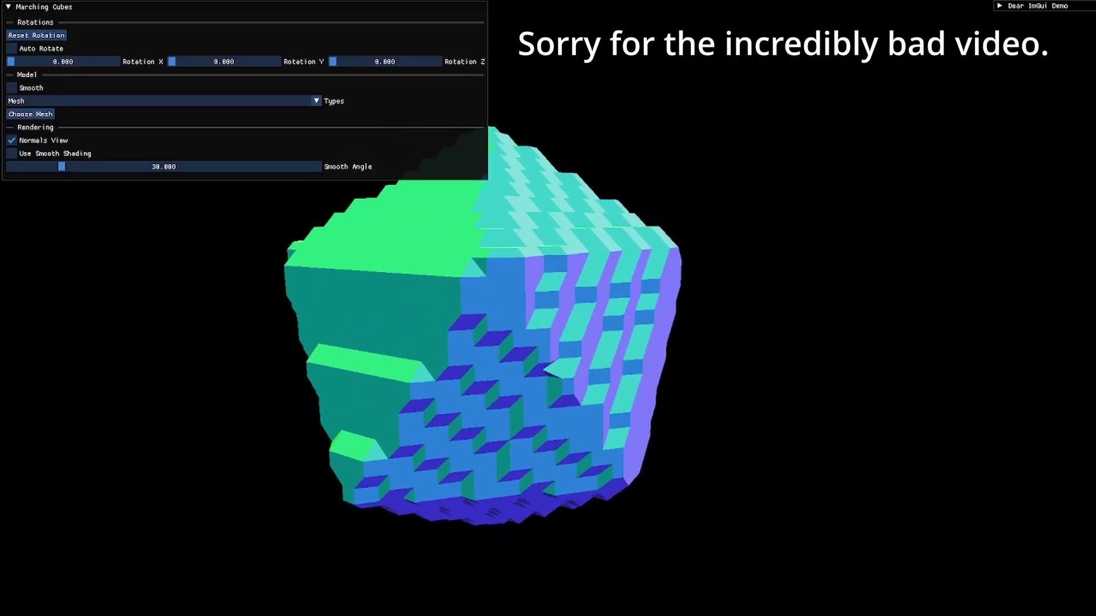
pyautogui.press('w')
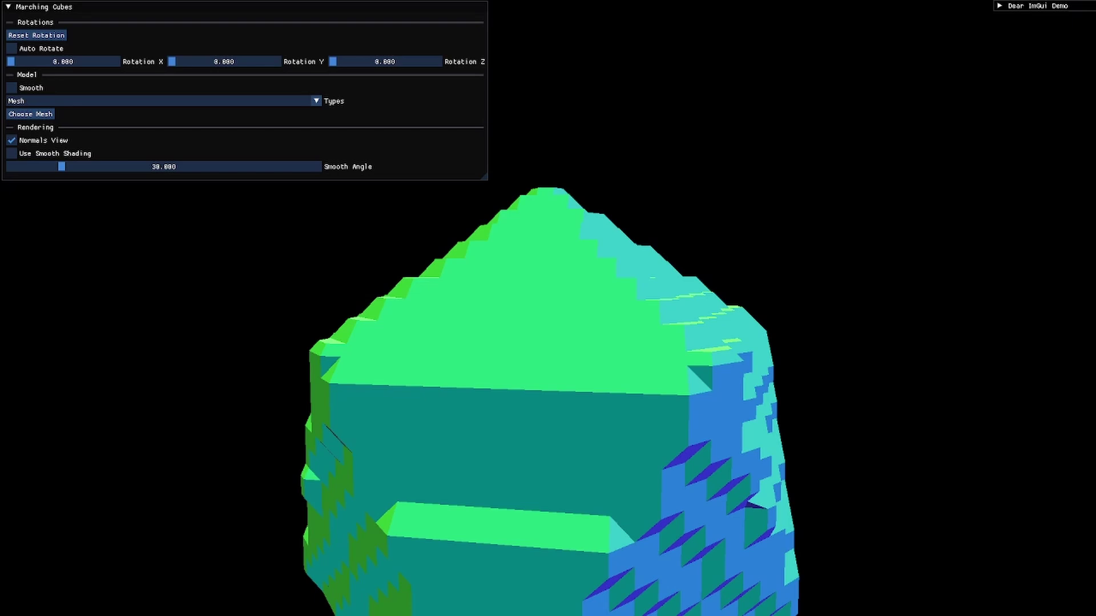
pyautogui.click(8, 8)
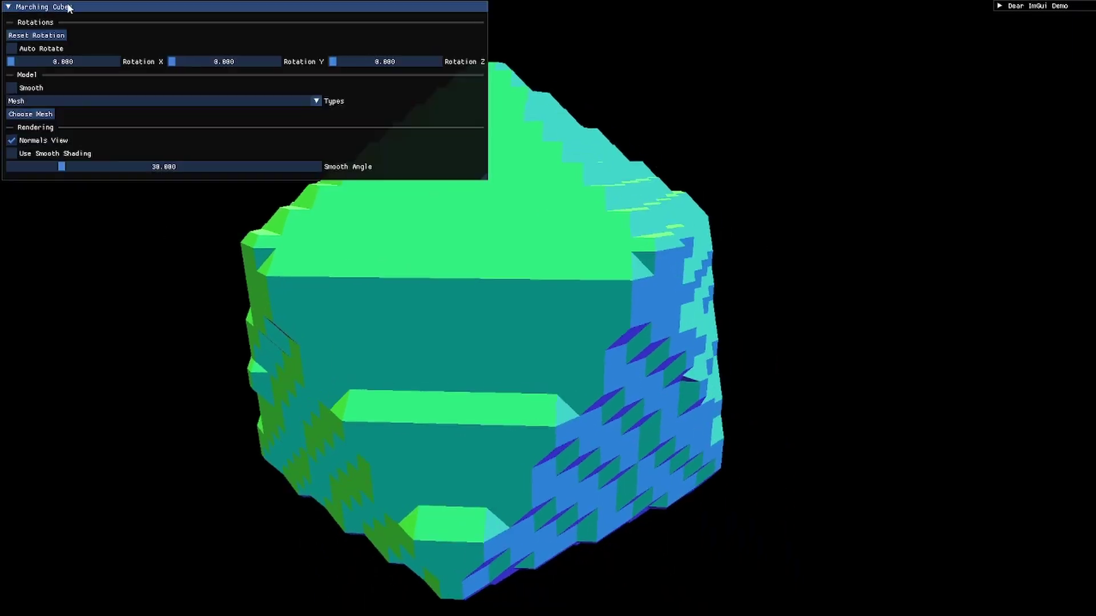
pyautogui.moveTo(67, 7)
pyautogui.mouseDown()
pyautogui.moveTo(58, 71)
pyautogui.moveTo(72, 7)
pyautogui.mouseUp()
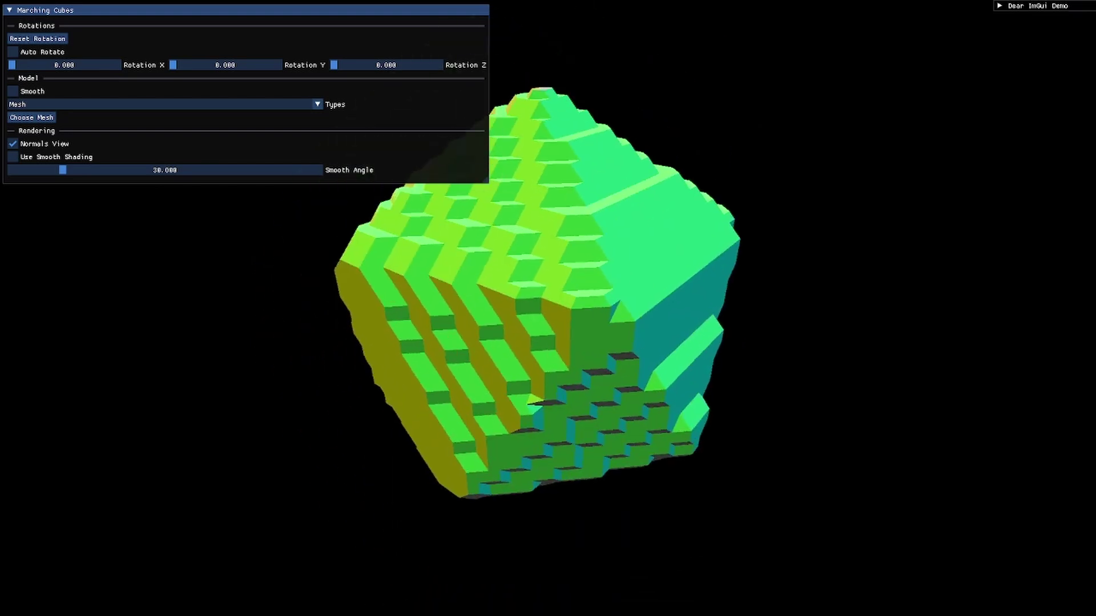
pyautogui.press('w')
pyautogui.press('s')
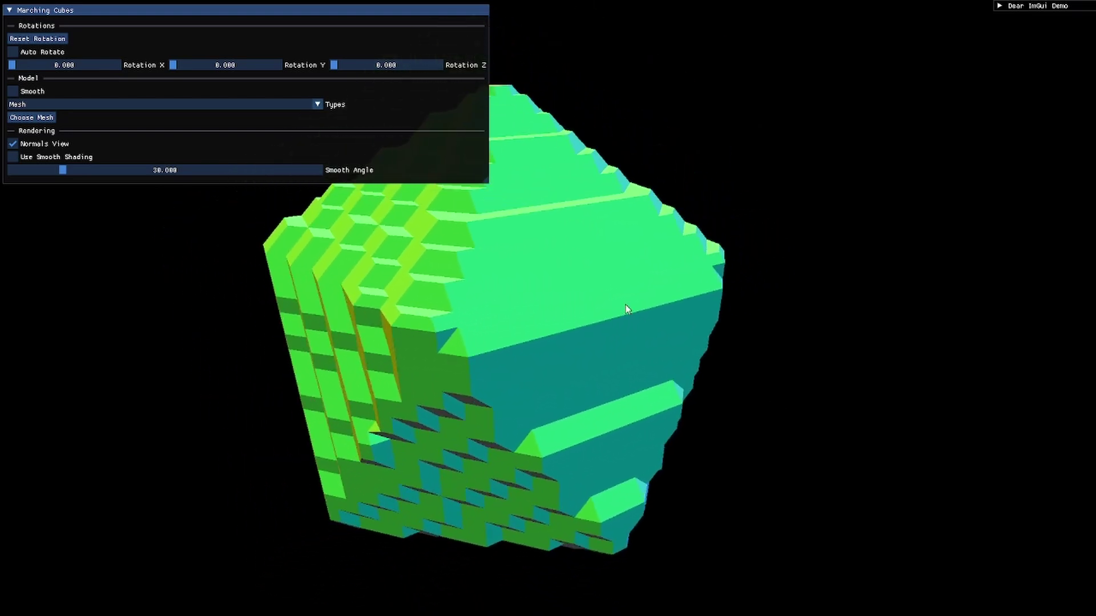
# Switch the model type to Noise
pyautogui.click(215, 104)
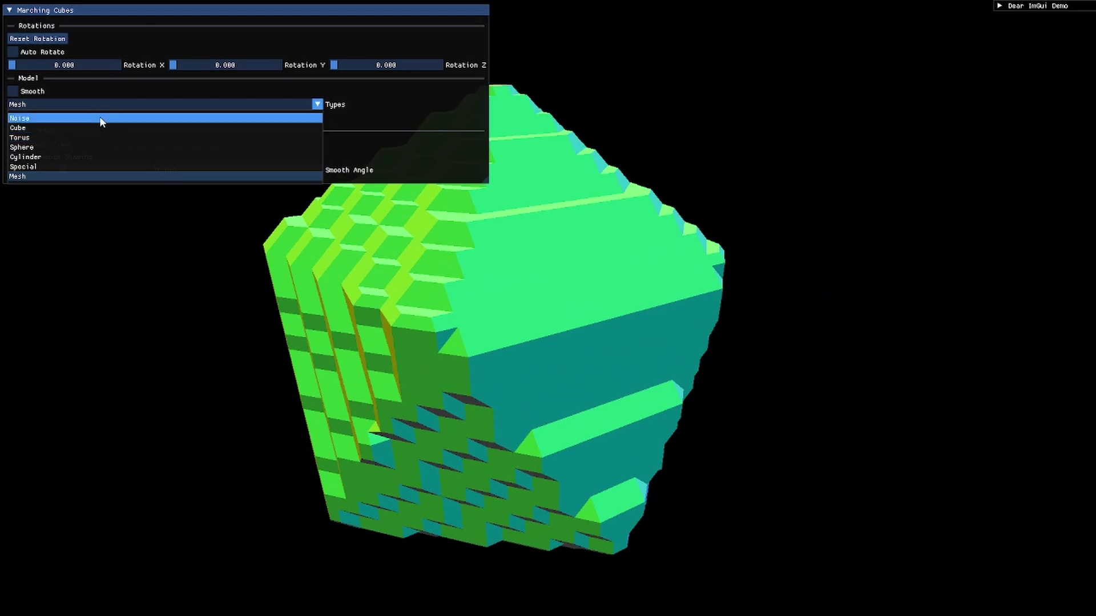
pyautogui.click(99, 117)
pyautogui.press('Tab')
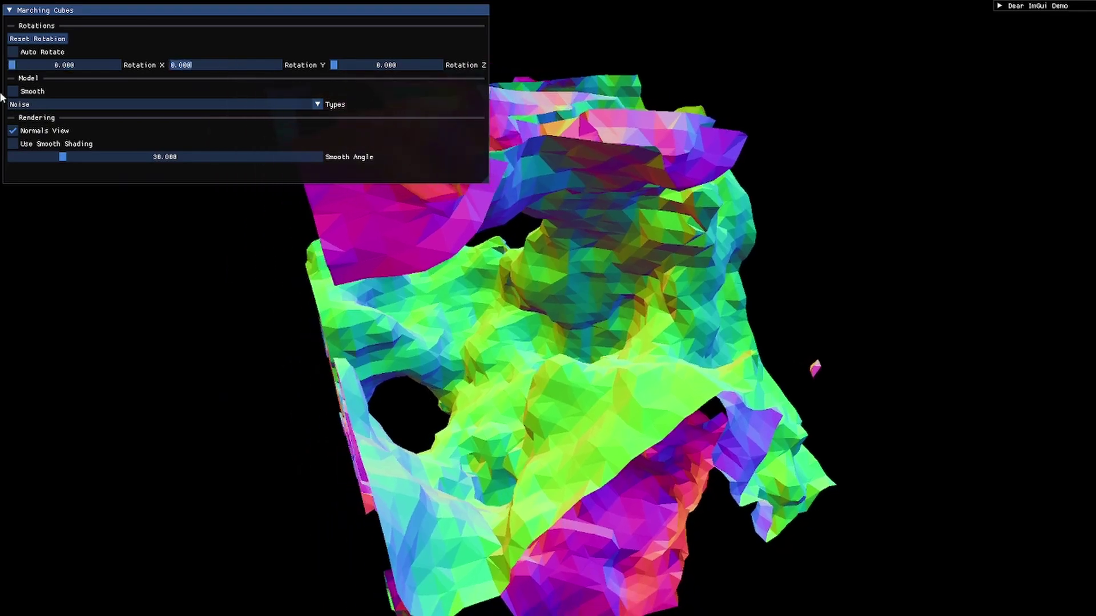
# Compare the noise terrain with the normals view off and on, leaving the normals view enabled
pyautogui.click(32, 133)
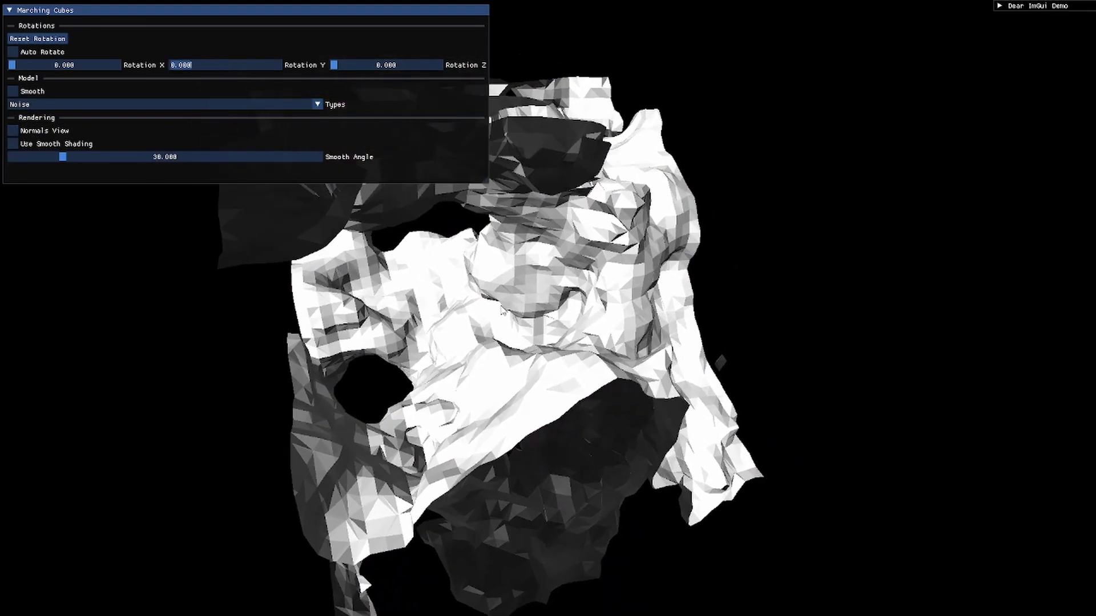
pyautogui.click(49, 133)
pyautogui.click(49, 134)
pyautogui.click(50, 133)
pyautogui.press('Tab')
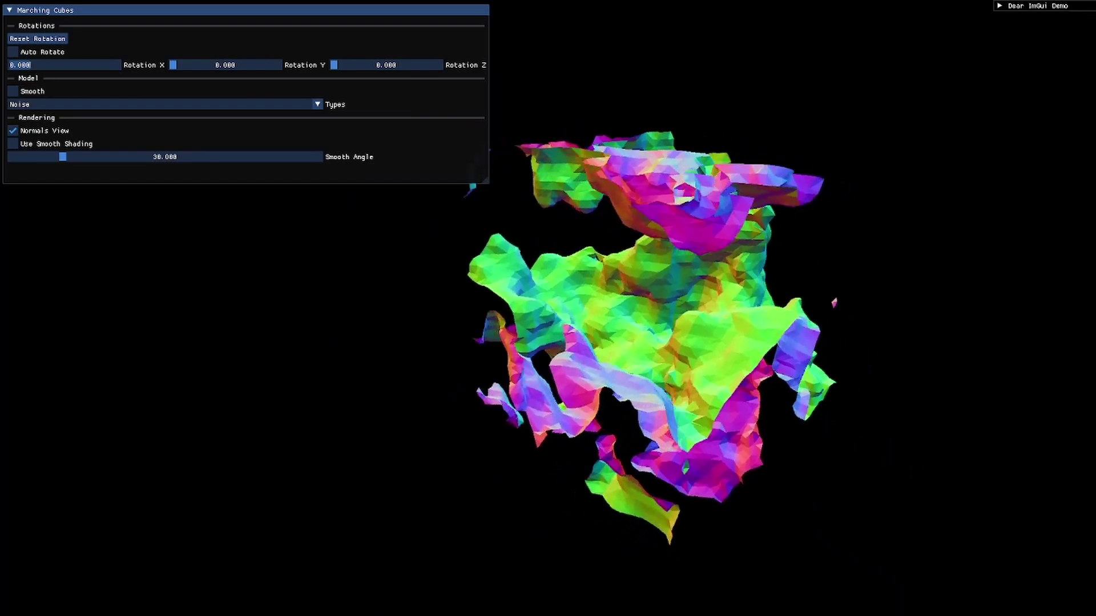
# Try the model's Smooth option on a close-up of the noise terrain, then turn it off again
pyautogui.press('w')
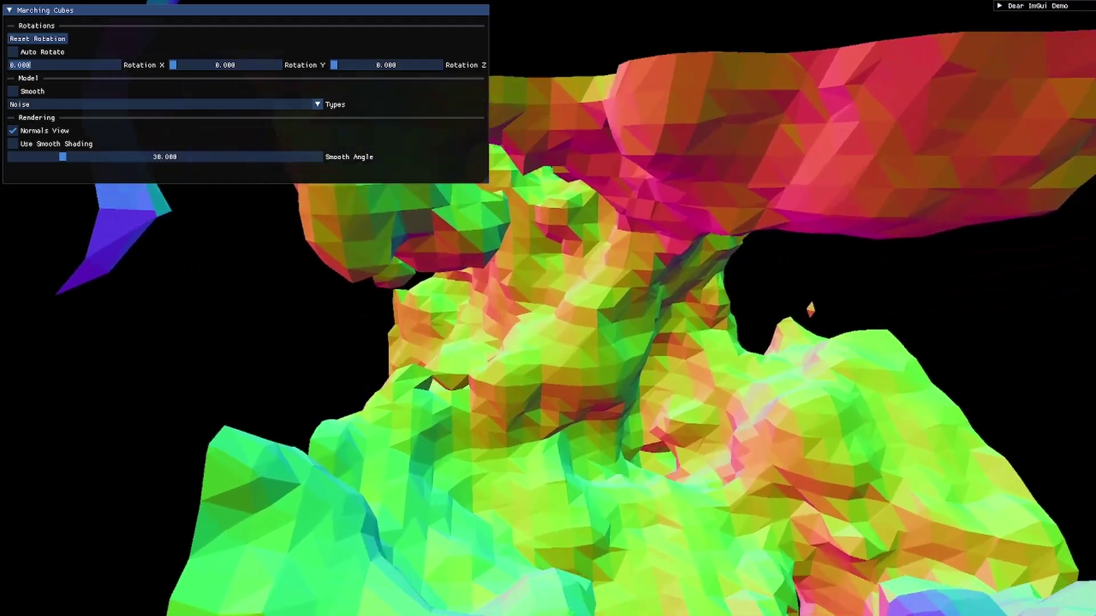
pyautogui.press('Tab')
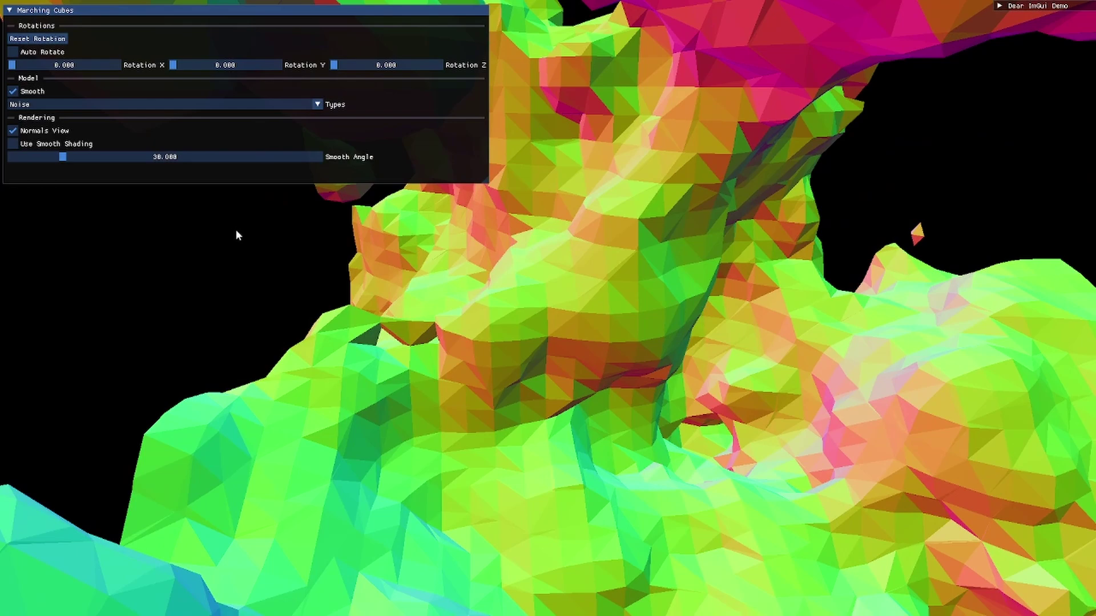
pyautogui.press('Tab')
pyautogui.press('Tab')
pyautogui.press('Tab')
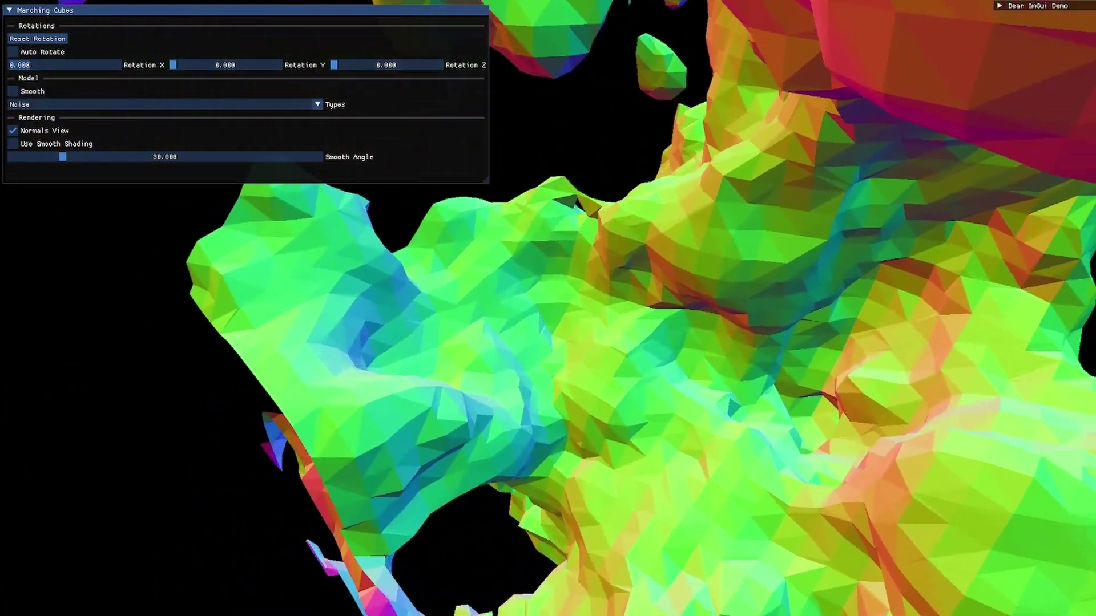
pyautogui.press('Tab')
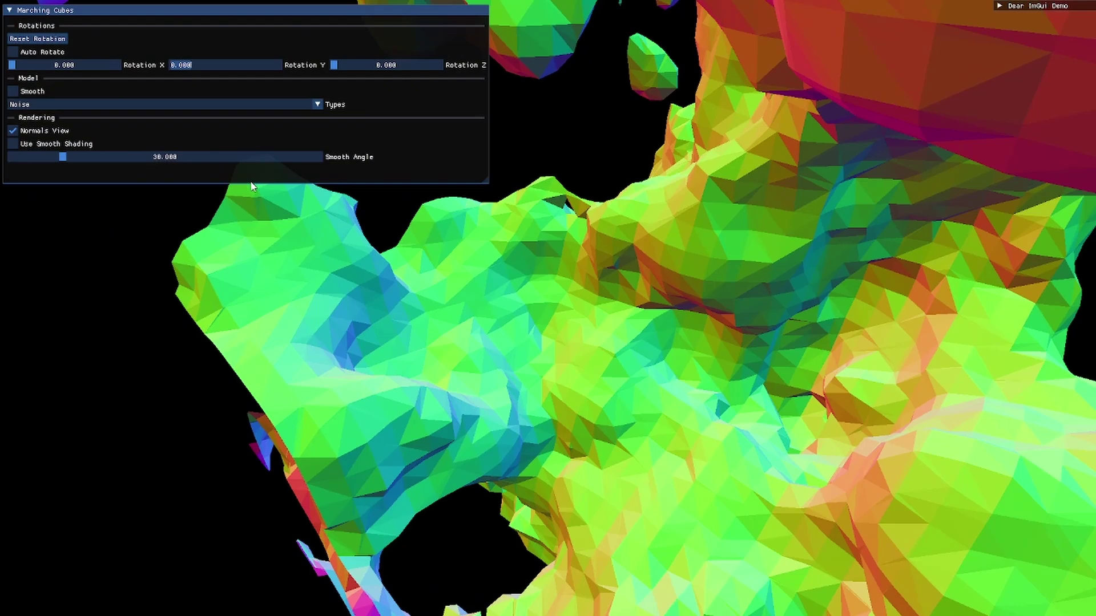
# Enable smooth shading for the noise terrain and turn off the normals view
pyautogui.click(14, 145)
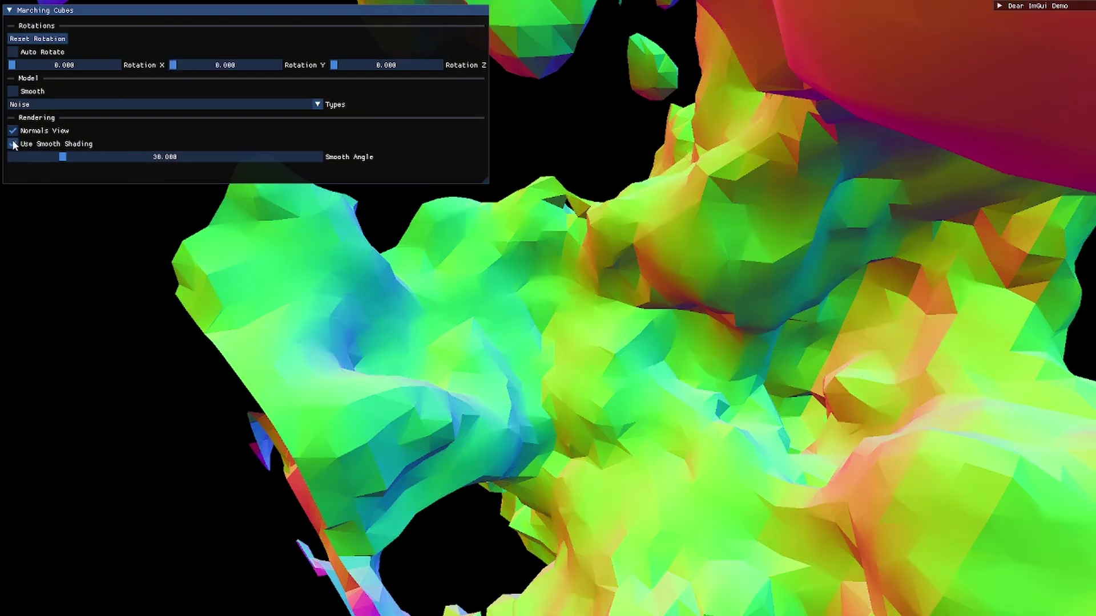
pyautogui.click(12, 130)
pyautogui.press('Tab')
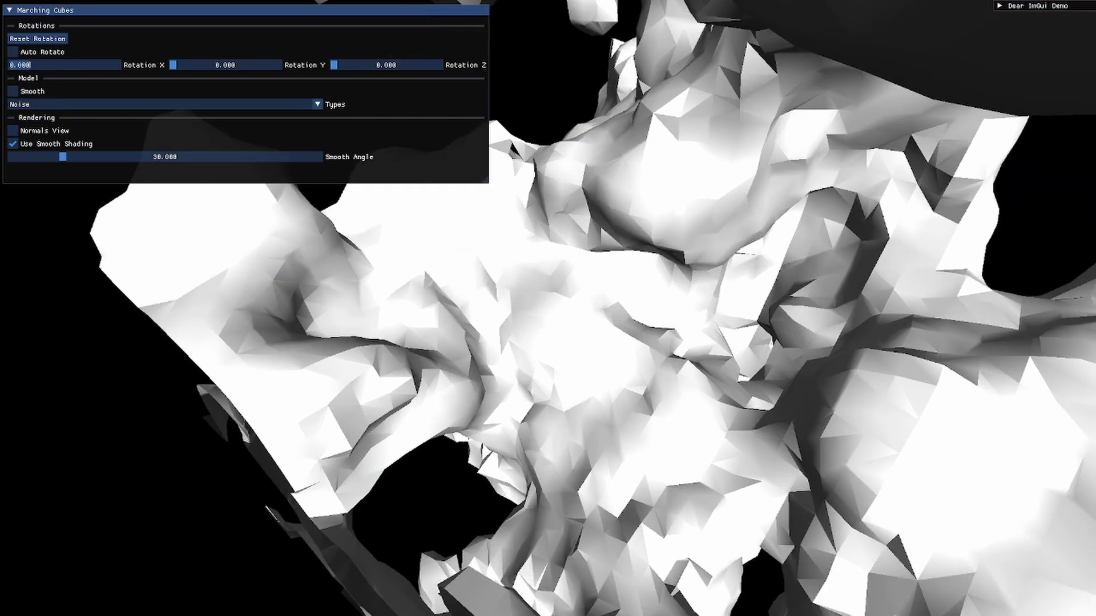
# Turn smooth shading off and back on to compare flat and smooth surfaces of the terrain up close
pyautogui.press('w')
pyautogui.click(34, 144)
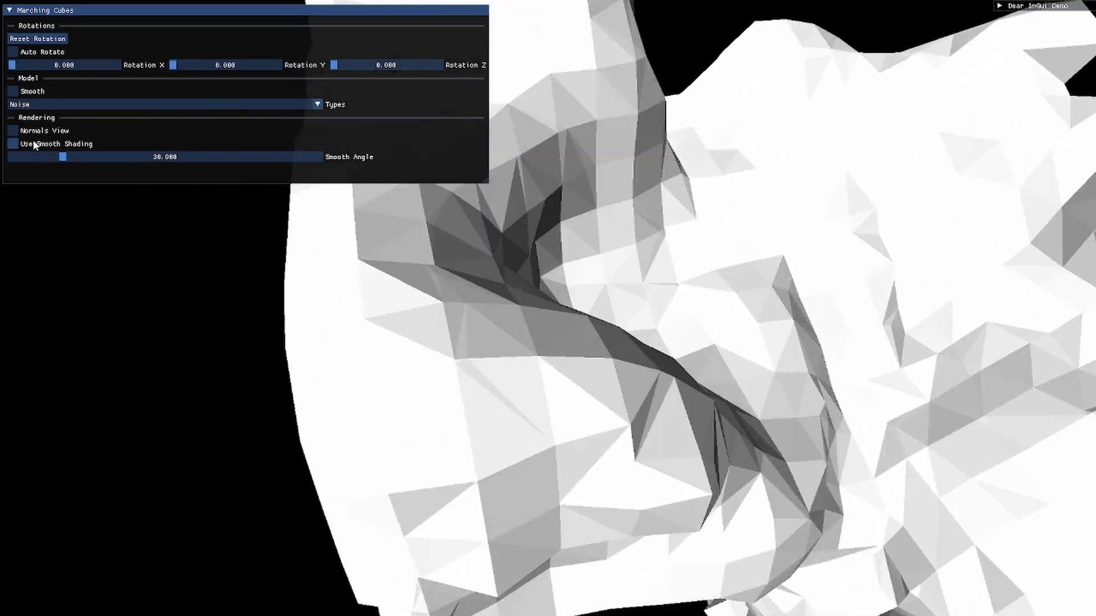
pyautogui.press('Tab')
pyautogui.press('w')
pyautogui.press('Tab')
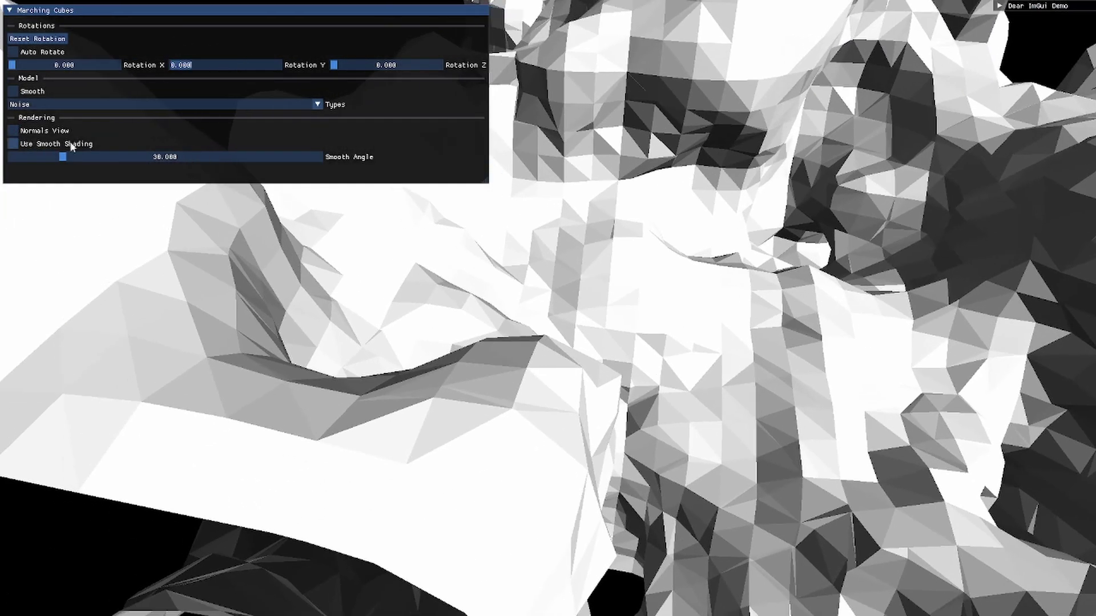
pyautogui.click(20, 144)
pyautogui.press('Tab')
pyautogui.press('Tab')
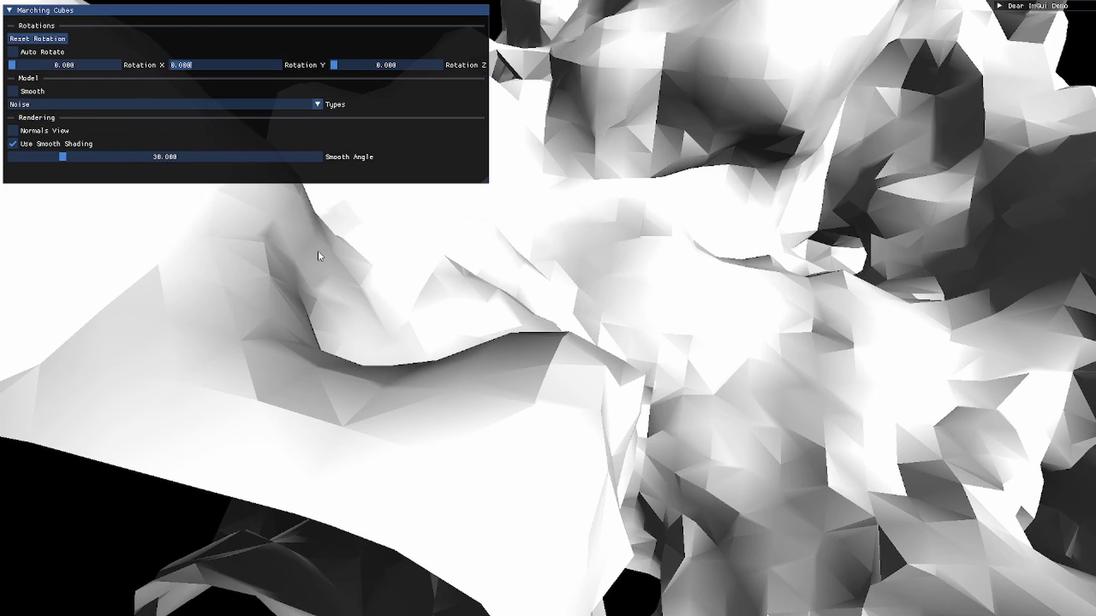
# Turn the normals view back on for the smooth-shaded terrain
pyautogui.click(12, 131)
pyautogui.press('Tab')
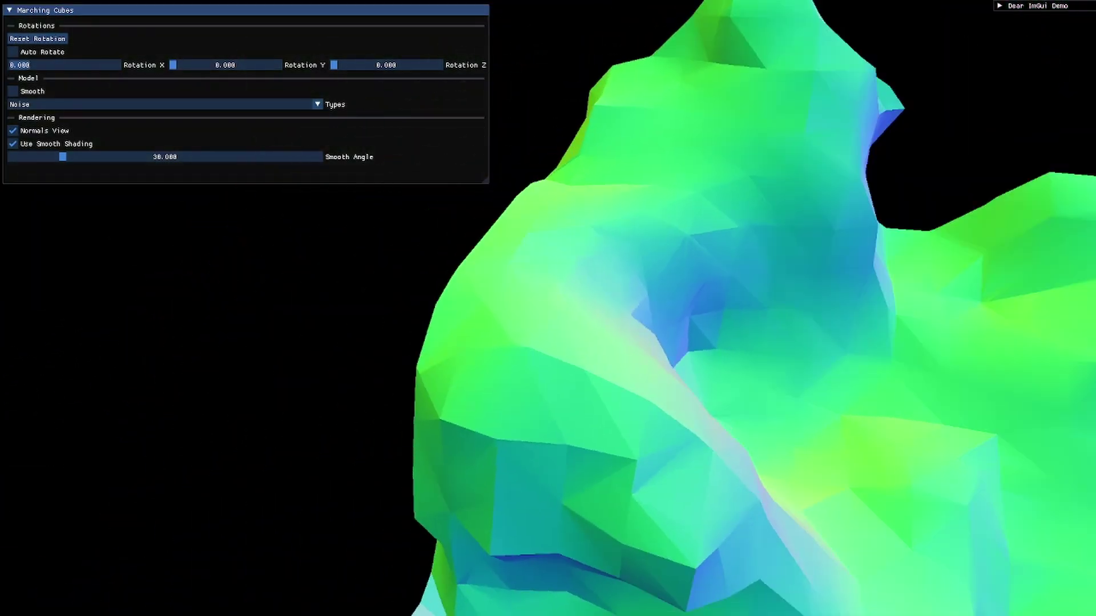
pyautogui.press('s')
pyautogui.press('Tab')
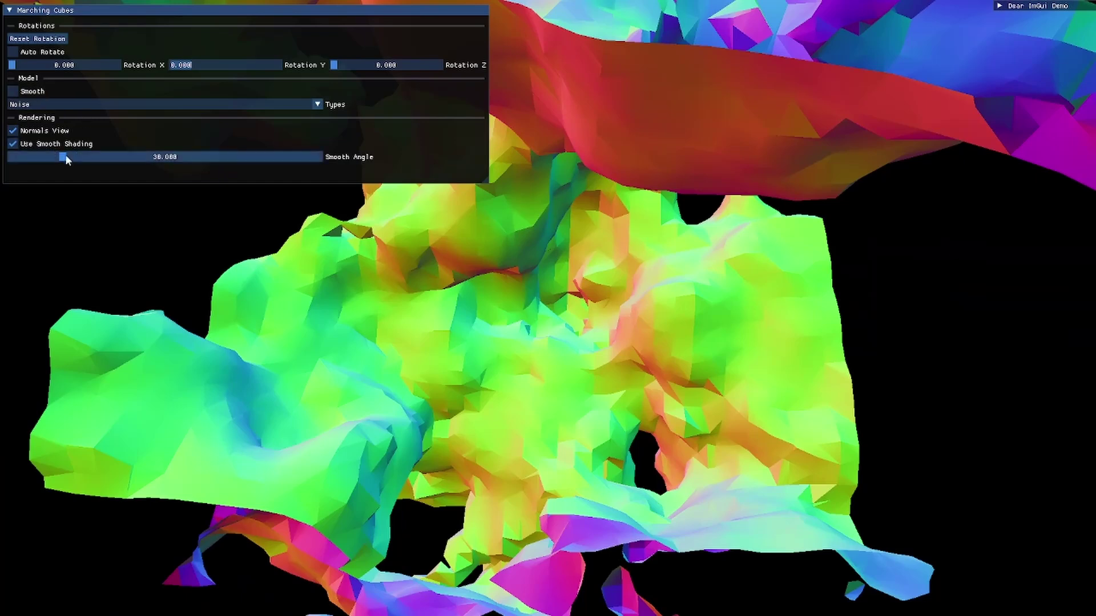
# Try different smooth angles on the terrain, including 3.352, and settle on 30.168
pyautogui.moveTo(65, 157); pyautogui.dragTo(128, 156)
pyautogui.moveTo(333, 146); pyautogui.dragTo(249, 160)
pyautogui.press('Tab')
pyautogui.press('w')
pyautogui.press('Tab')
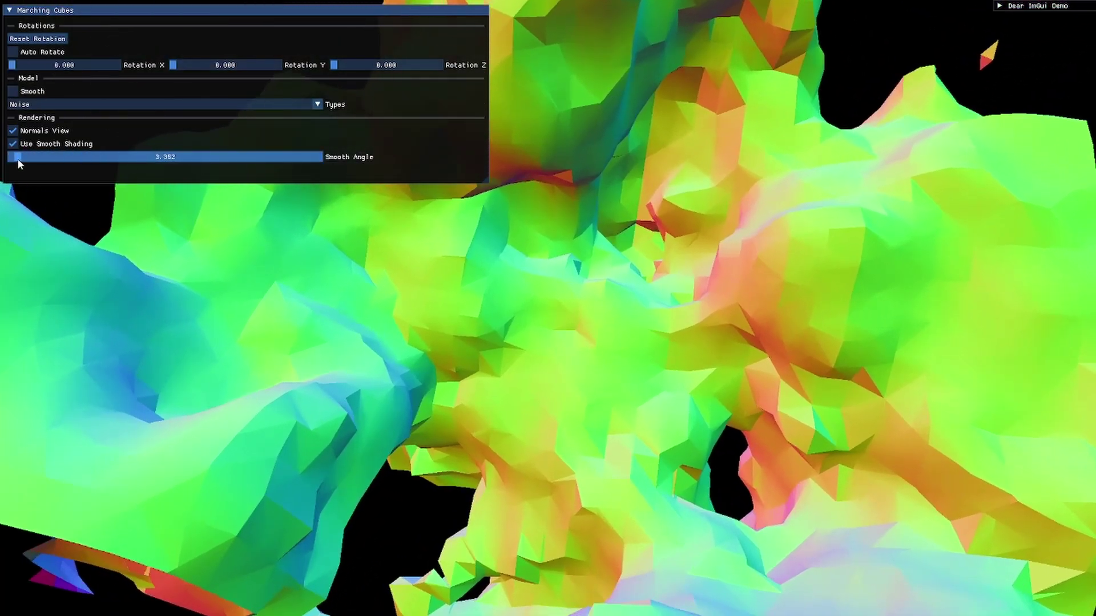
pyautogui.click(64, 160)
pyautogui.doubleClick(63, 159)
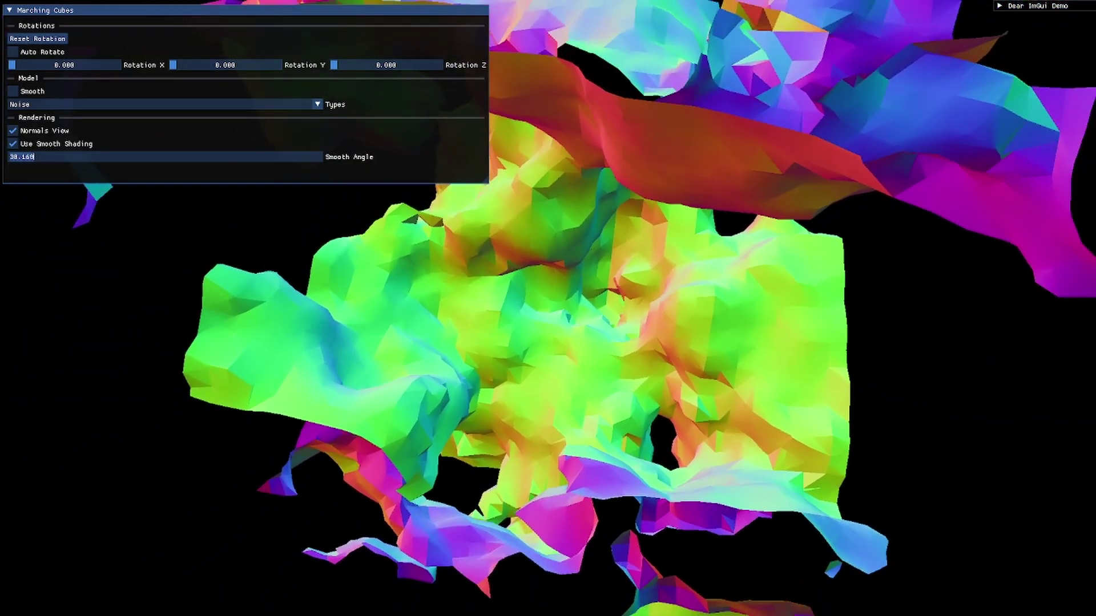
pyautogui.press('Tab')
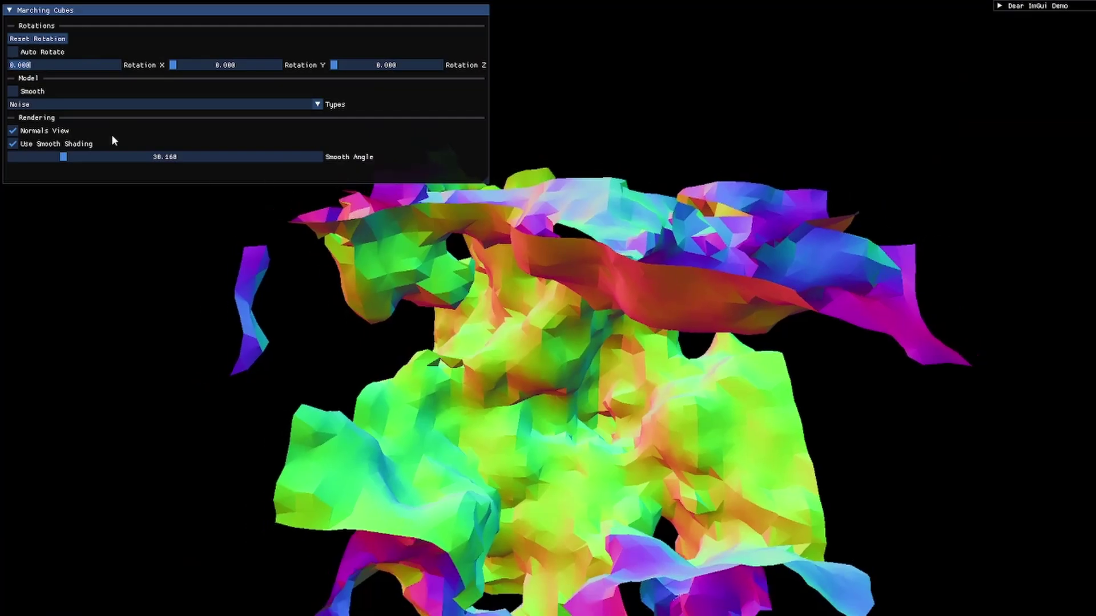
# Rotate the noise terrain to about 33.261 in X, 58.696 in Y and 62.609 in Z
pyautogui.click(64, 103)
pyautogui.click(63, 103)
pyautogui.click(16, 65)
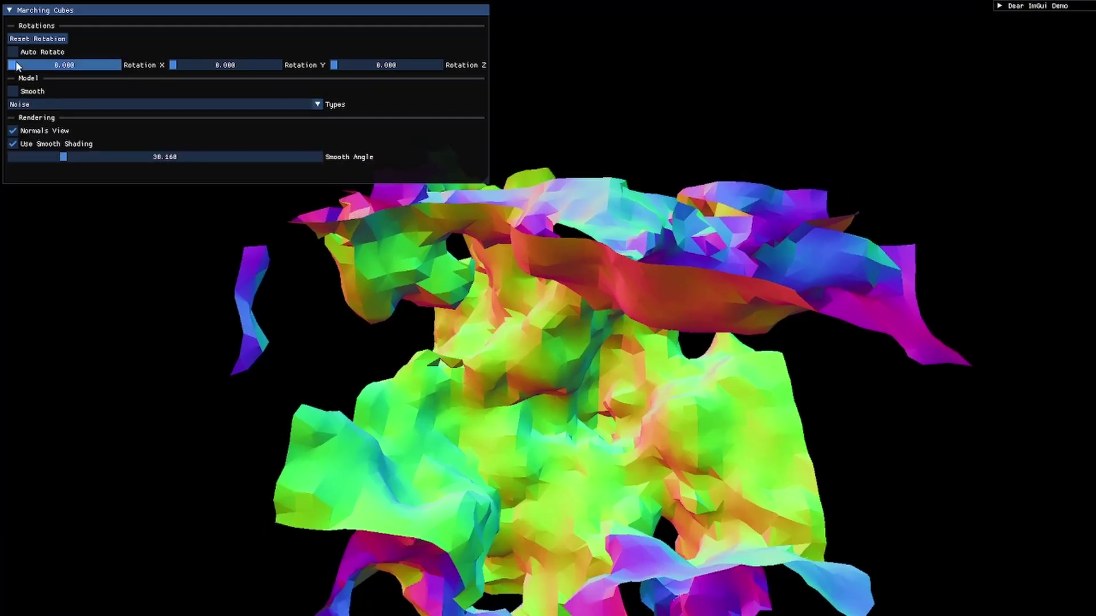
pyautogui.moveTo(16, 66)
pyautogui.mouseDown()
pyautogui.moveTo(40, 68)
pyautogui.moveTo(32, 66)
pyautogui.mouseUp()
pyautogui.press('Tab')
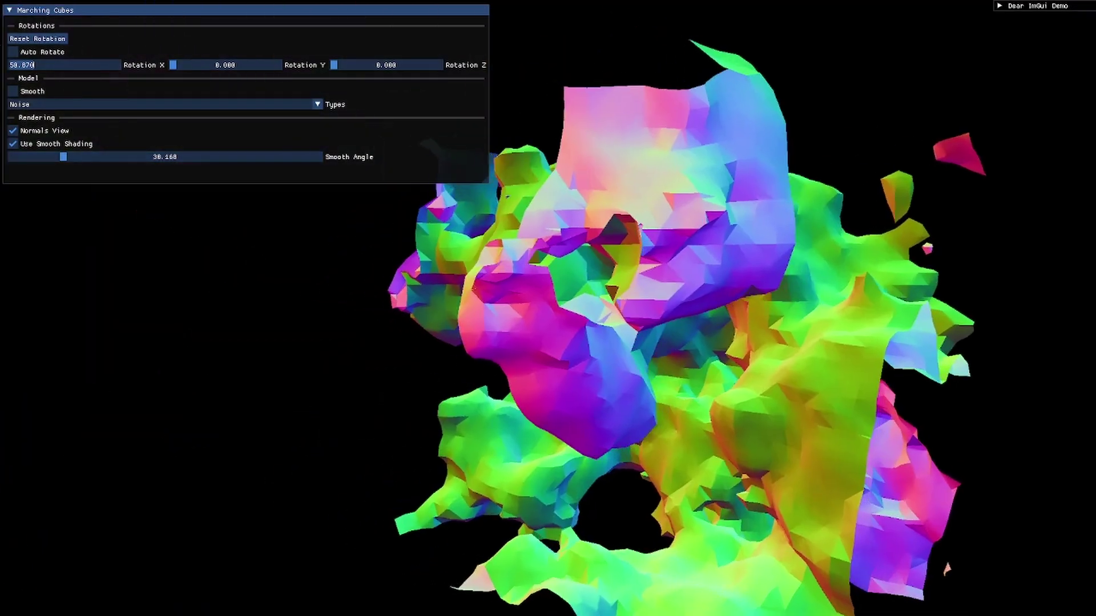
pyautogui.press('Tab')
pyautogui.moveTo(31, 61); pyautogui.dragTo(115, 67)
pyautogui.moveTo(189, 73); pyautogui.dragTo(192, 72)
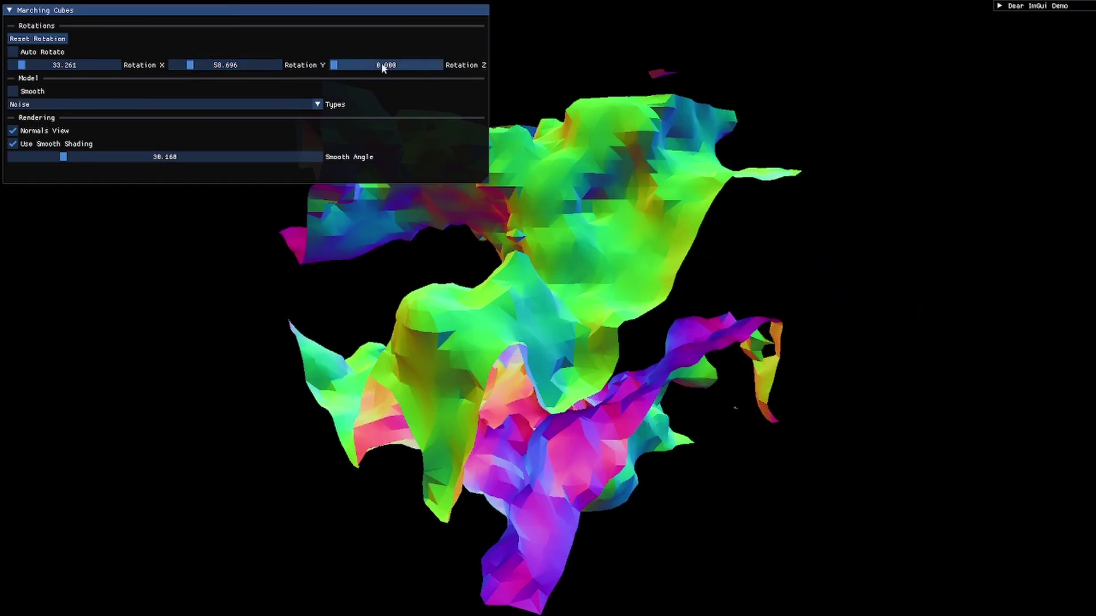
pyautogui.moveTo(382, 67); pyautogui.dragTo(352, 66)
# Enable auto rotation and set the X rotation speed to about 21.522
pyautogui.click(13, 52)
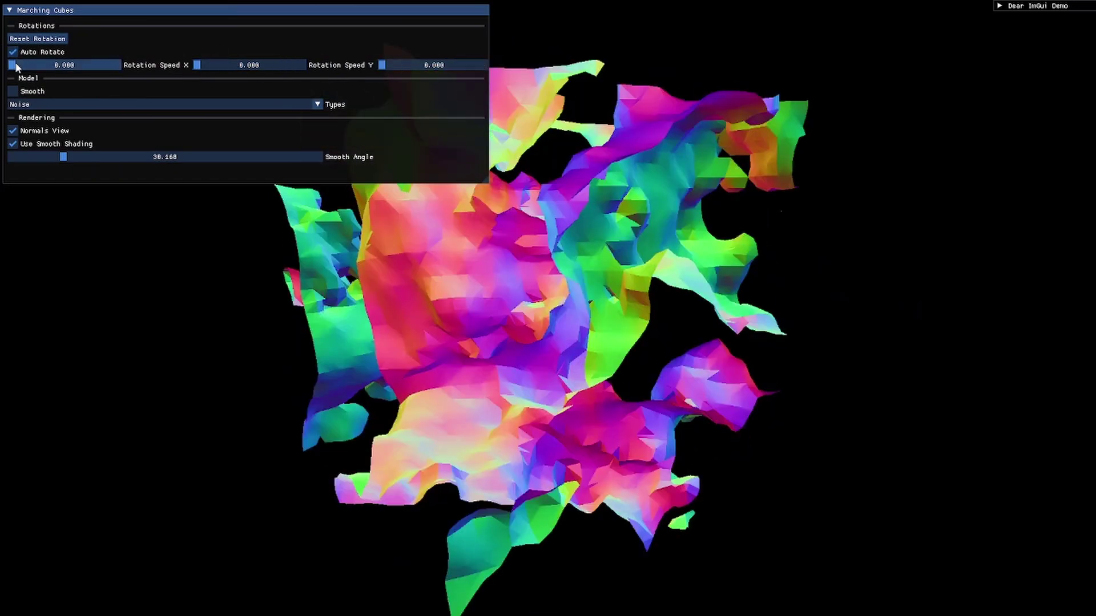
pyautogui.moveTo(18, 63); pyautogui.dragTo(21, 63)
pyautogui.press('Tab')
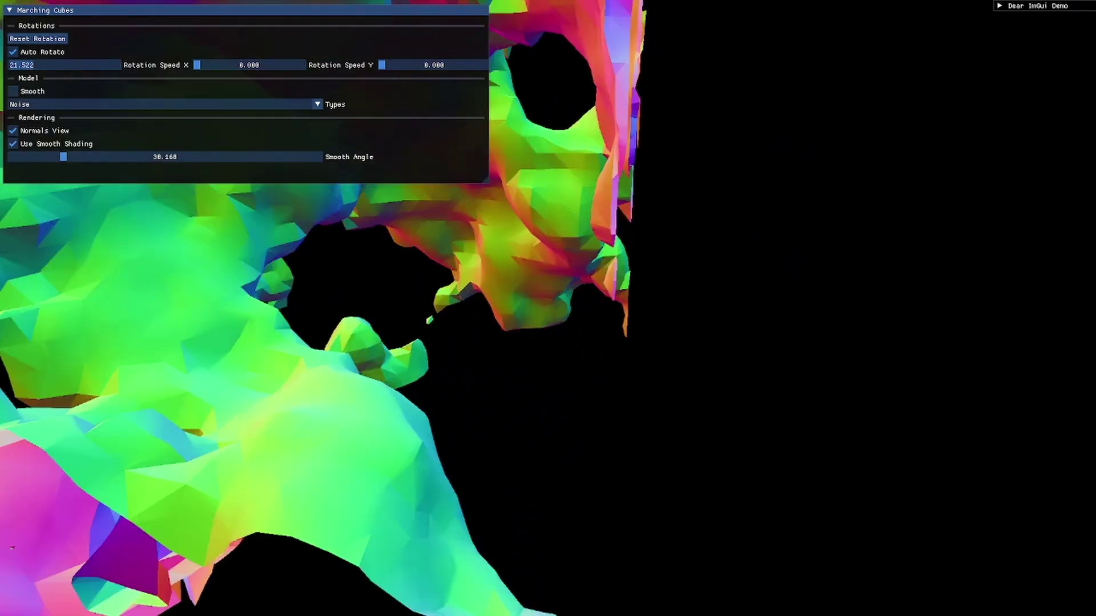
pyautogui.press('Return')
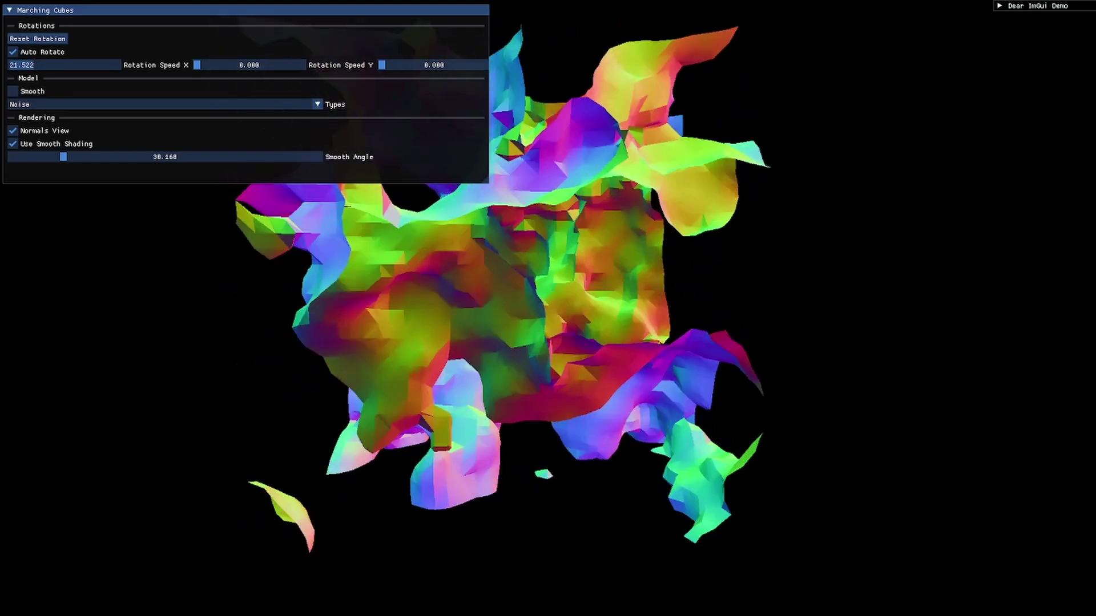
# Set the Y rotation speed to about 226.957 and the Z rotation speed to about 117.391
pyautogui.press('Tab')
pyautogui.click(242, 118)
pyautogui.moveTo(204, 63); pyautogui.dragTo(263, 68)
pyautogui.moveTo(398, 68); pyautogui.dragTo(416, 68)
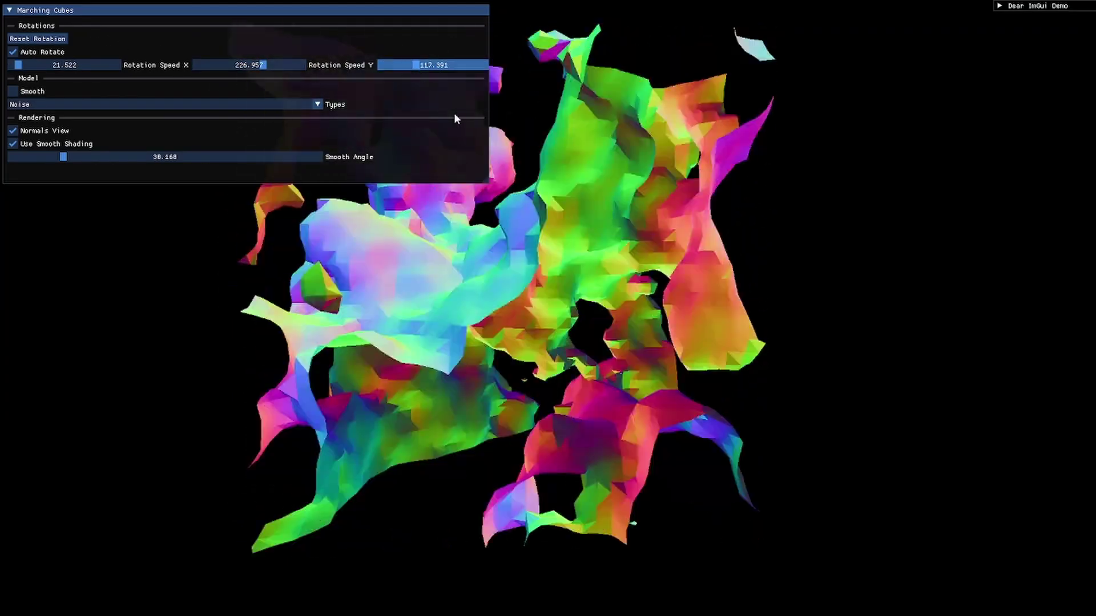
pyautogui.press('Tab')
pyautogui.press('s')
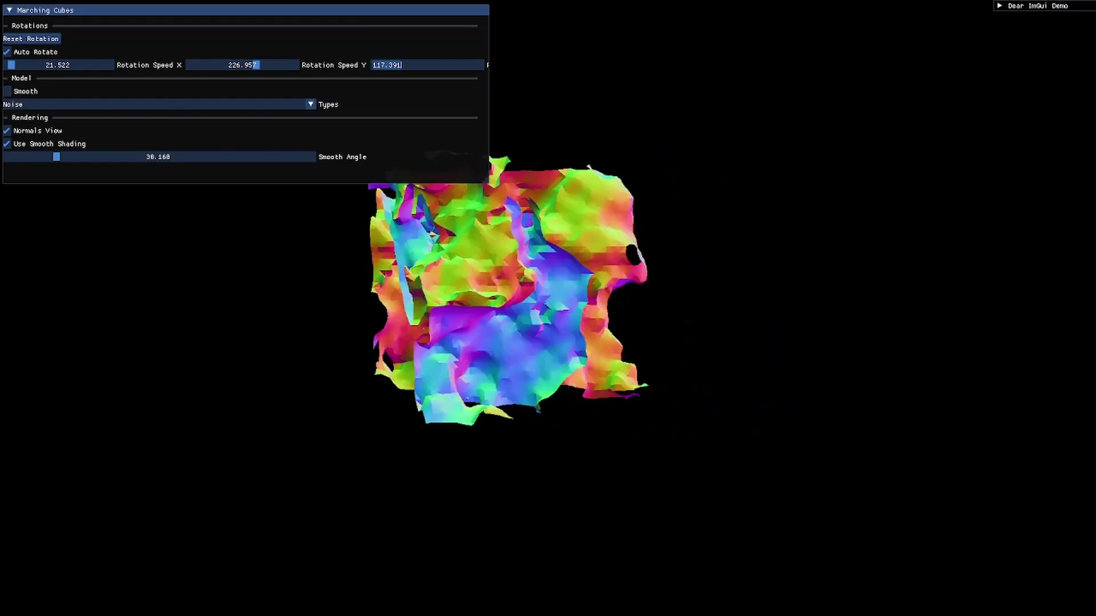
# Turn off auto rotation and reset the terrain's rotation
pyautogui.click(27, 53)
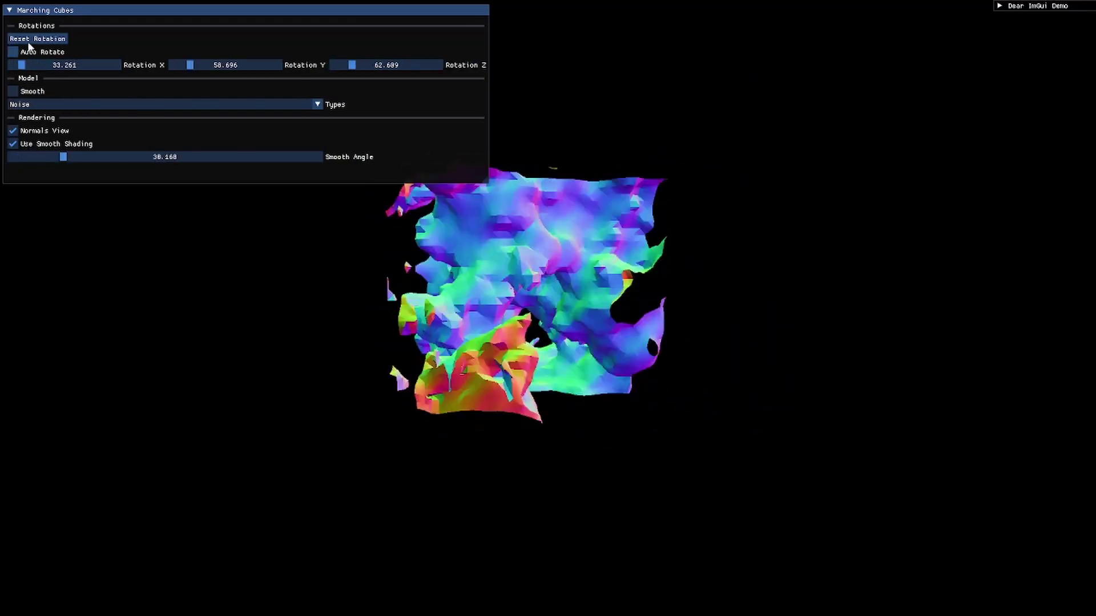
pyautogui.click(34, 38)
pyautogui.doubleClick(63, 65)
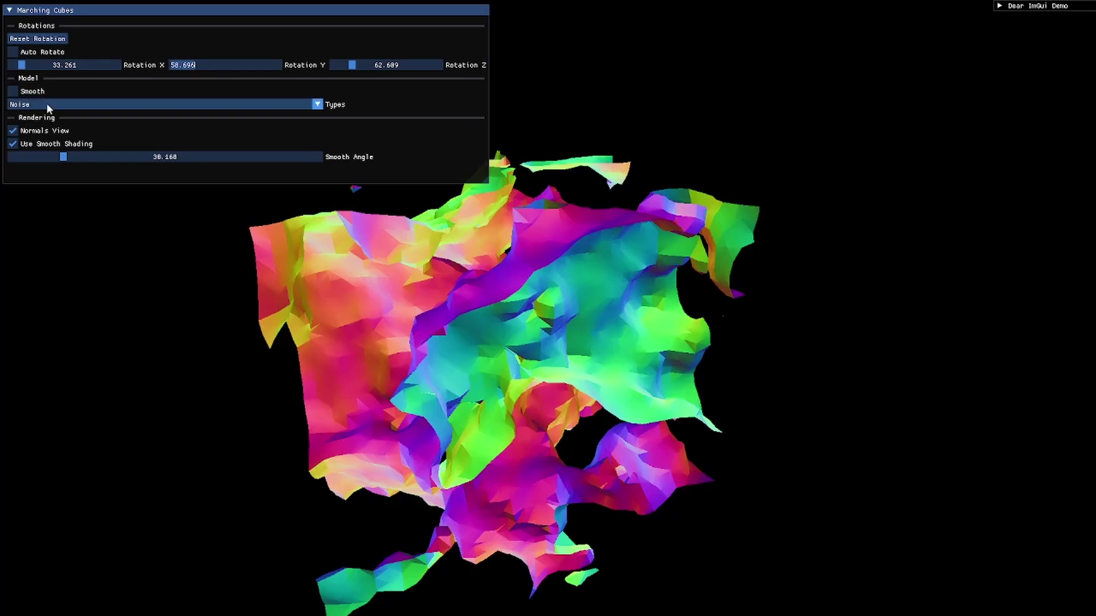
# Switch the model type to Cube and turn off the normals view
pyautogui.click(45, 104)
pyautogui.click(46, 128)
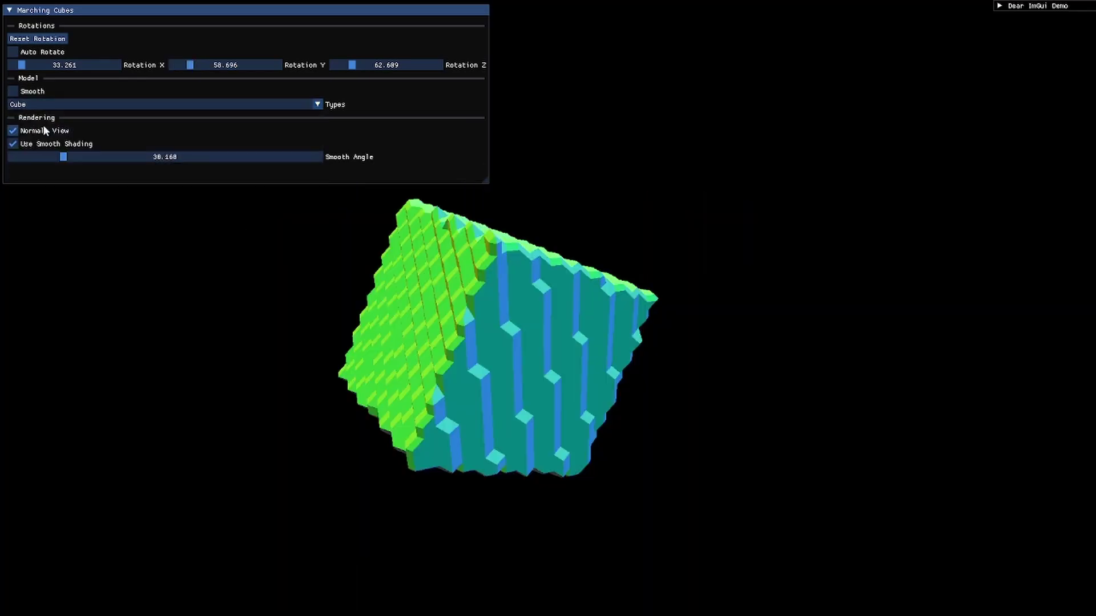
pyautogui.click(16, 131)
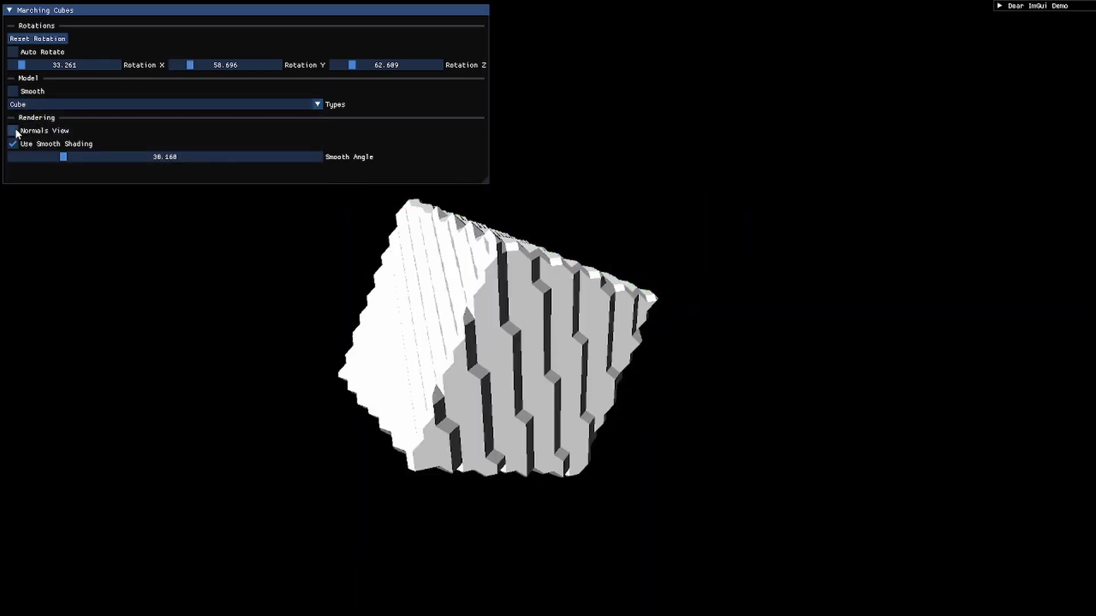
# Turn off smooth shading and enable the Smooth option for the cube model
pyautogui.press('Tab')
pyautogui.press('a')
pyautogui.press('w')
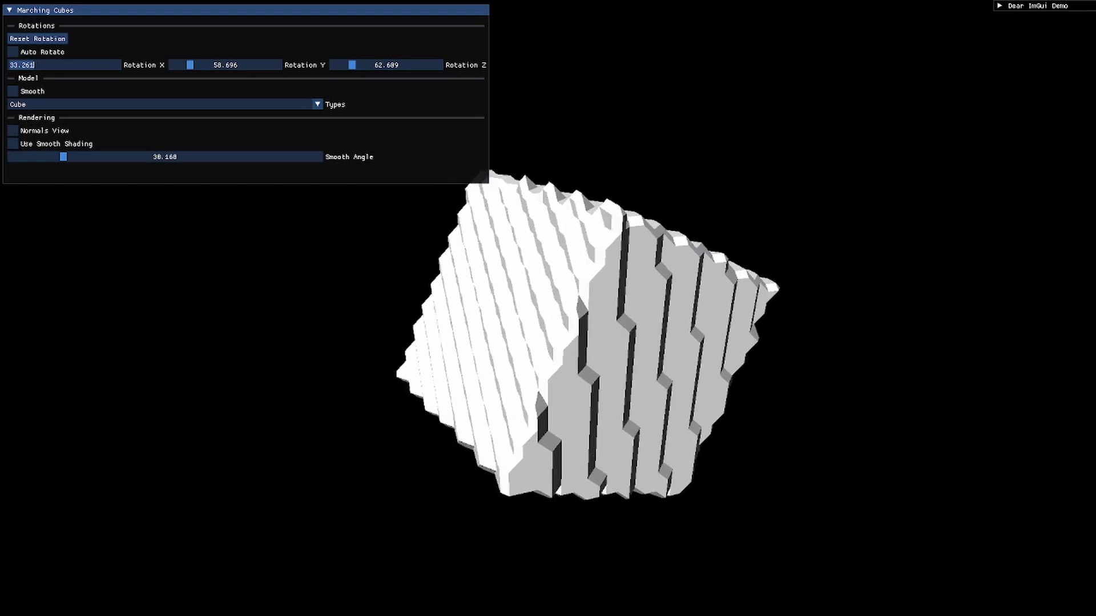
pyautogui.press('a')
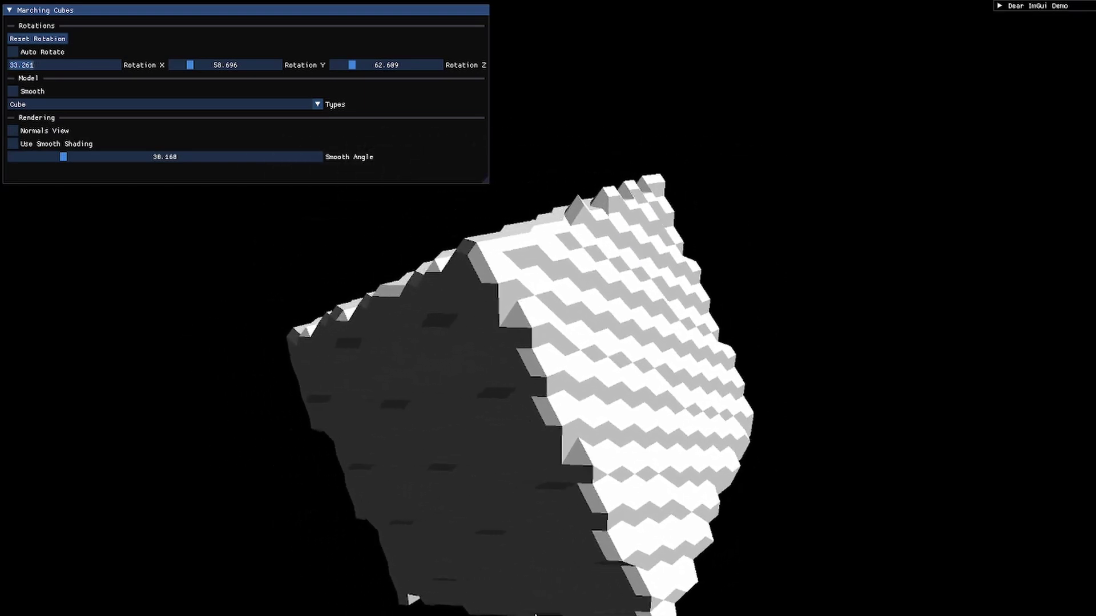
pyautogui.press('w')
pyautogui.press('a')
pyautogui.press('space')
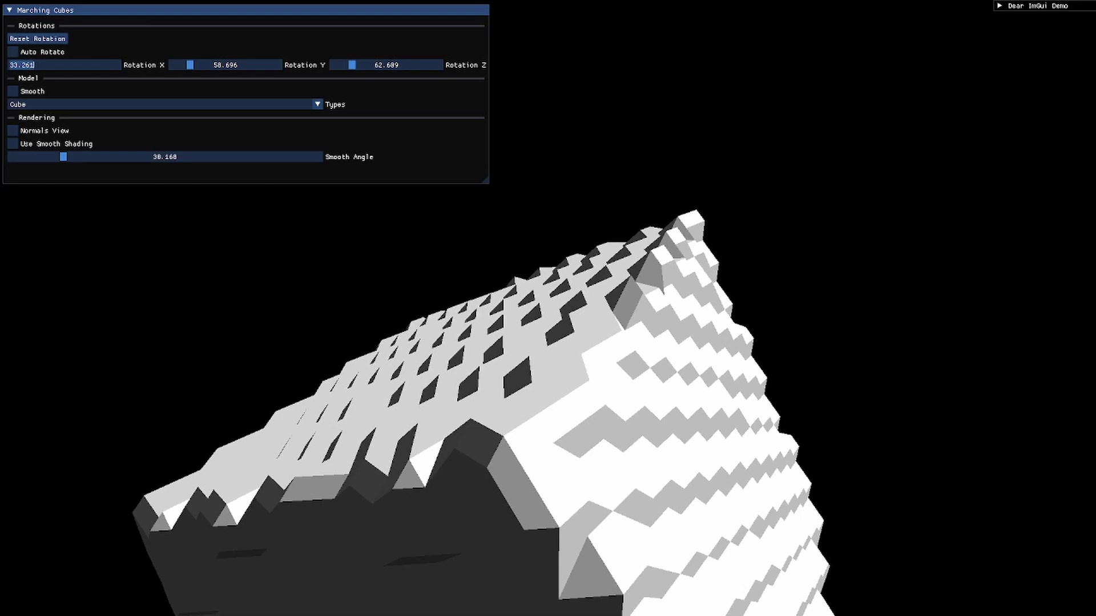
pyautogui.click(20, 91)
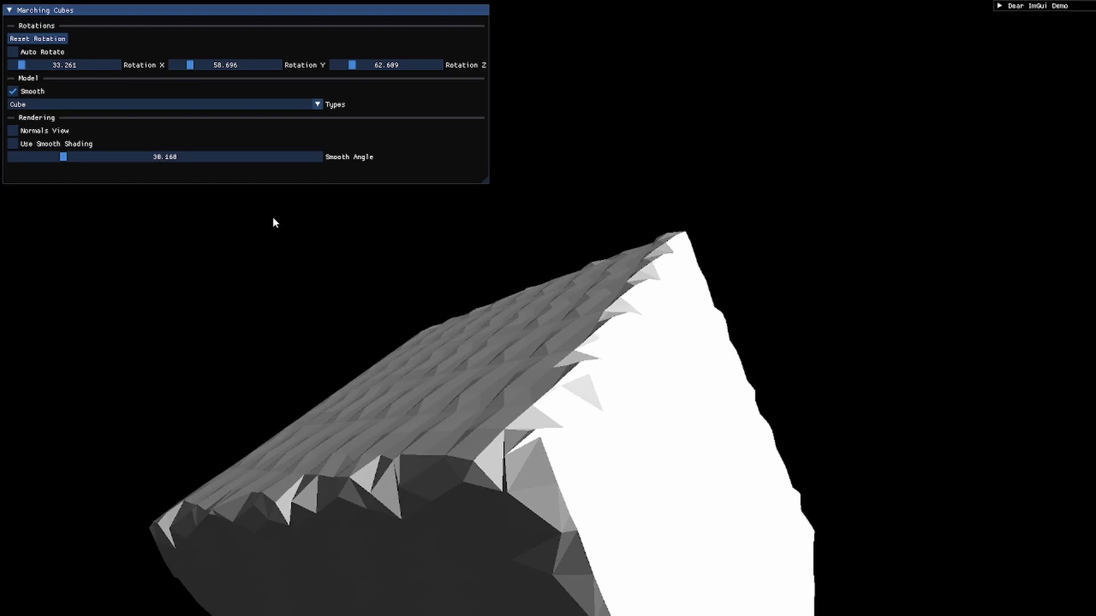
# Examine the flat-shaded faces and edges of the smoothed cube from several angles and distances
pyautogui.press('w')
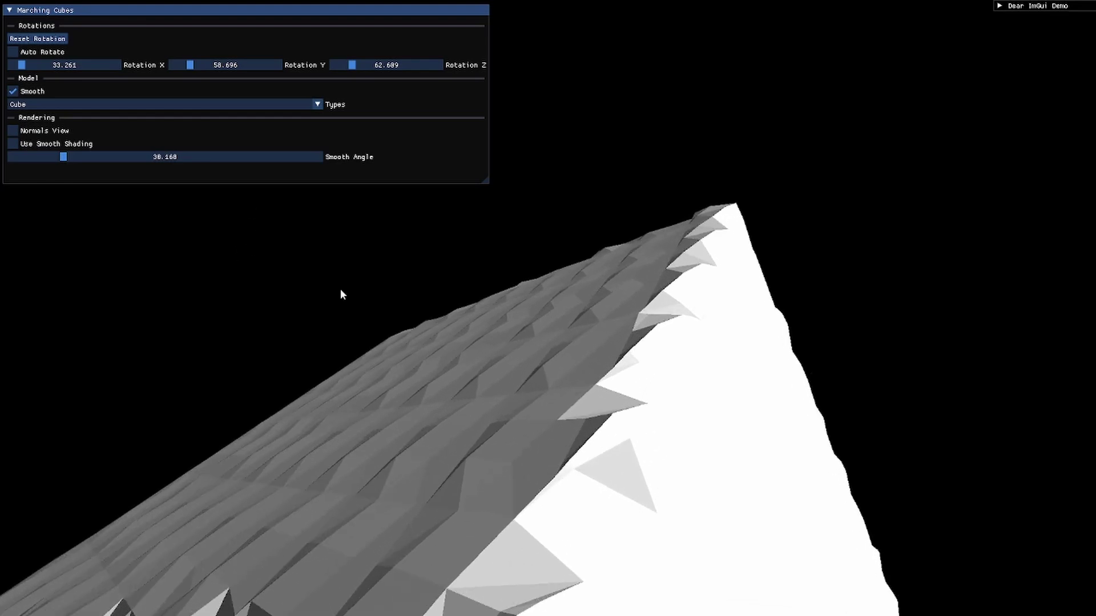
pyautogui.press('Tab')
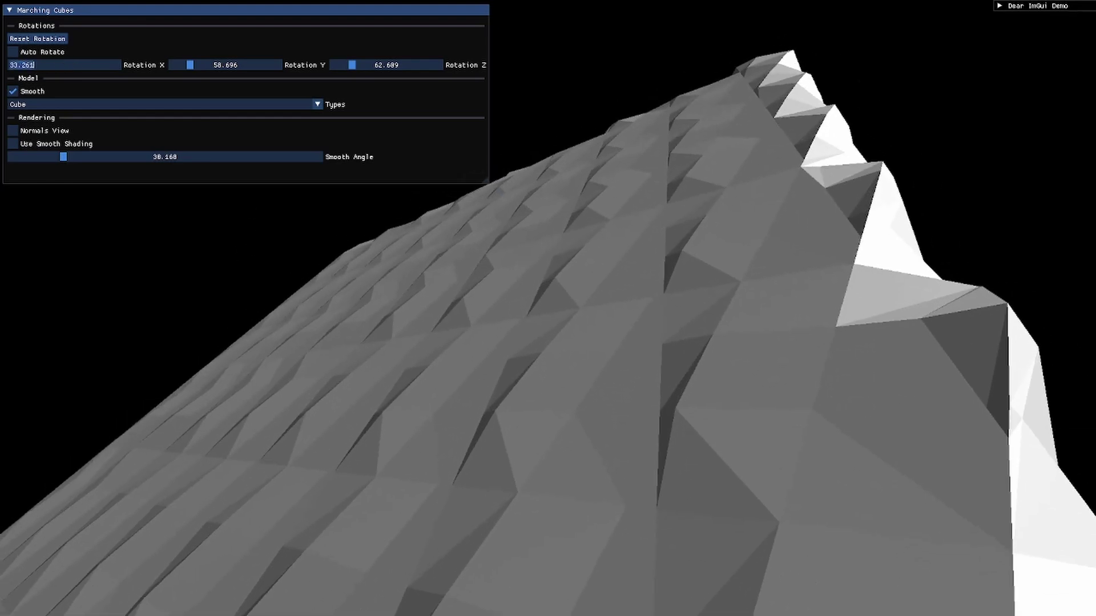
pyautogui.press('s')
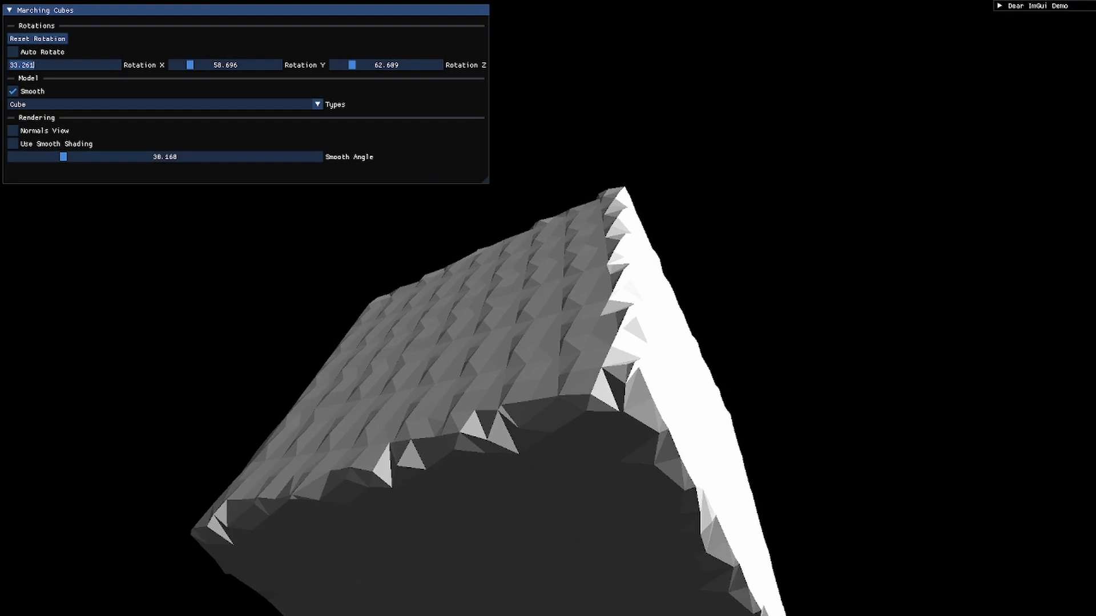
pyautogui.scroll(5, 548, 342)
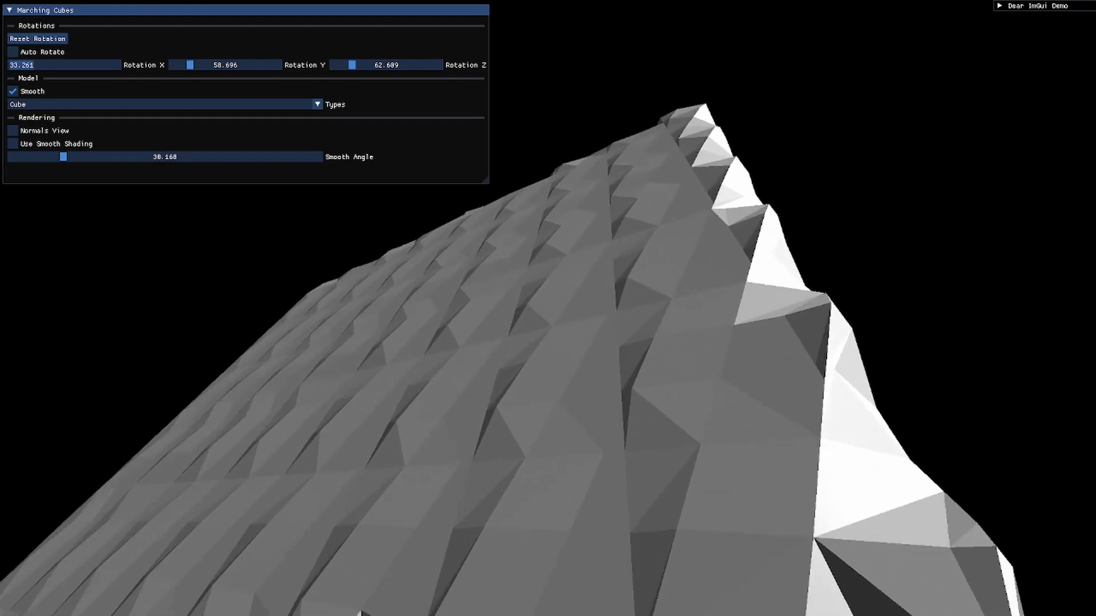
pyautogui.press('s')
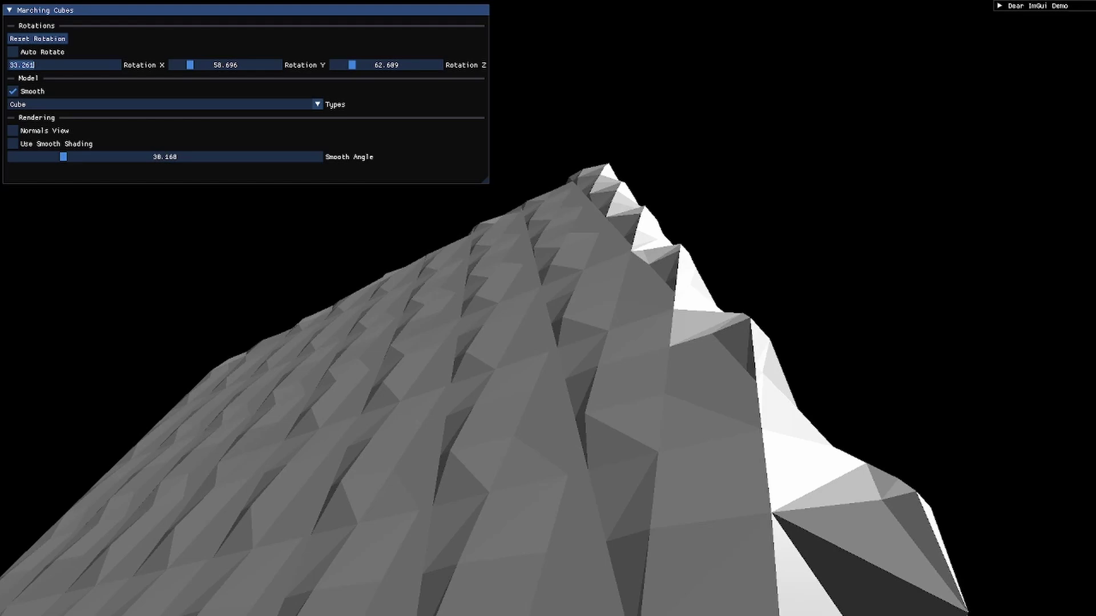
pyautogui.scroll(-1, 548, 343)
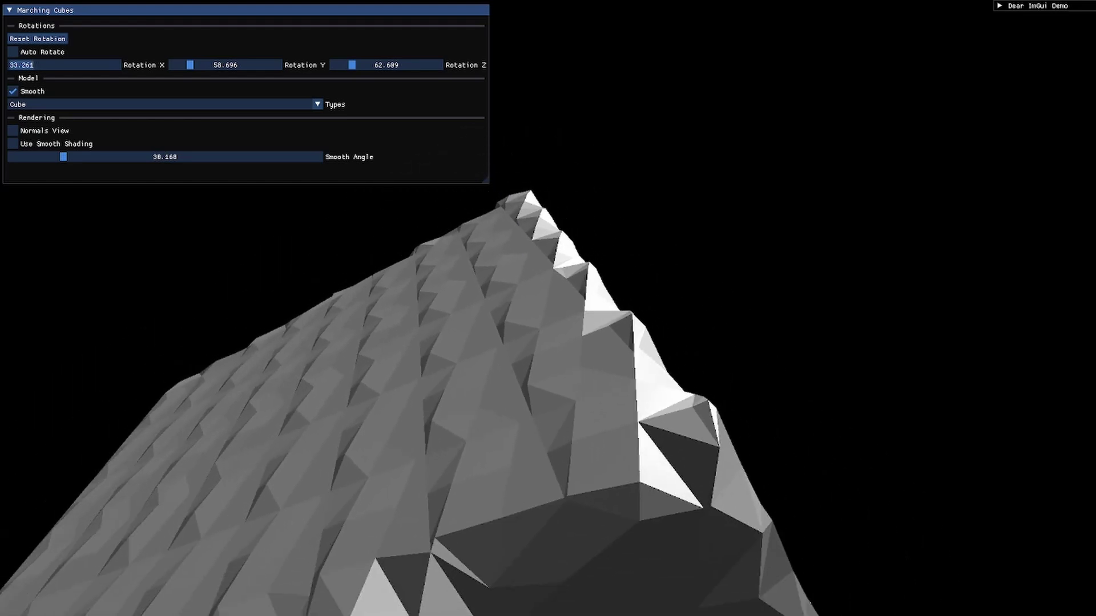
pyautogui.press('Down')
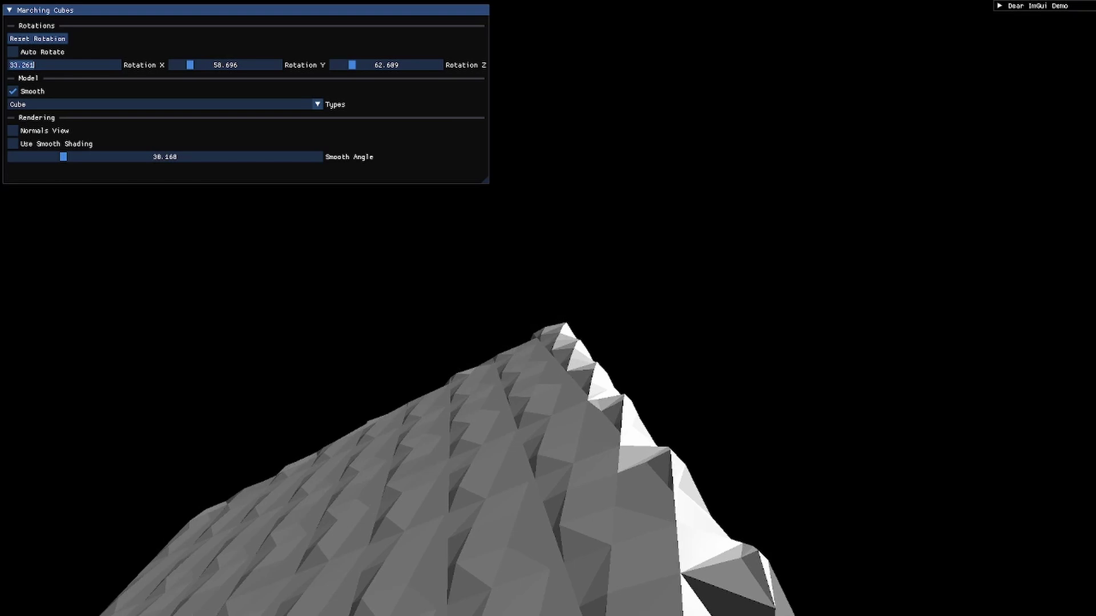
pyautogui.press('s')
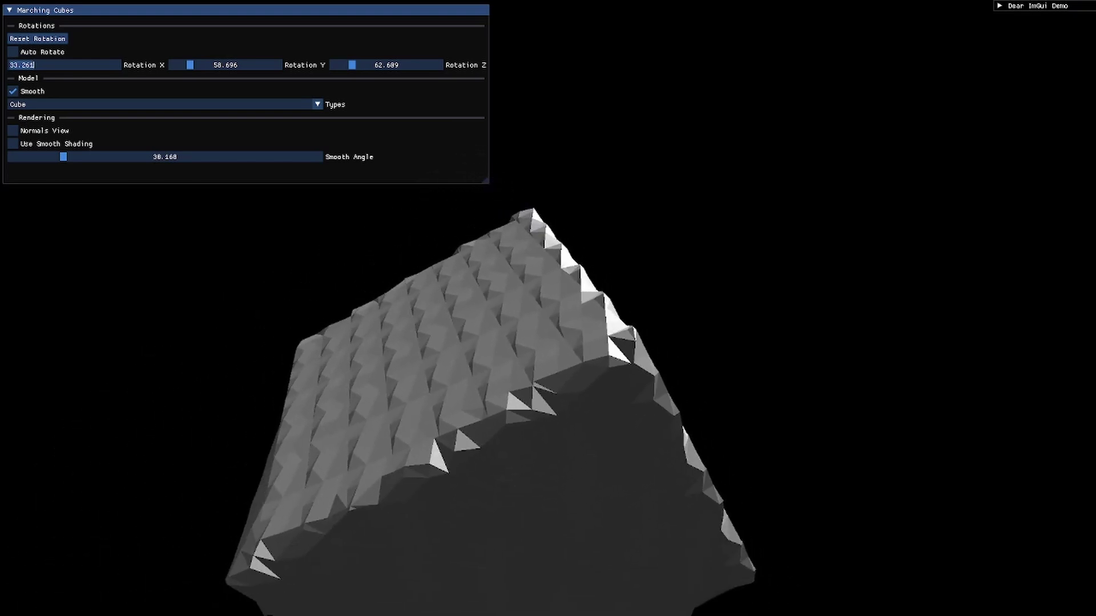
pyautogui.press('a')
pyautogui.press('w')
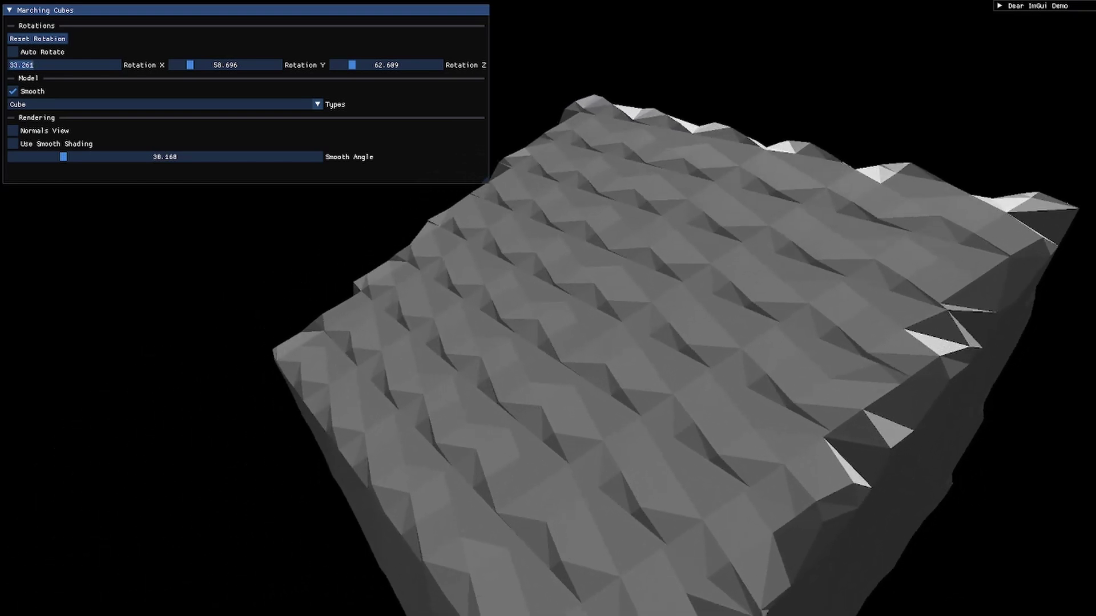
pyautogui.press('Down')
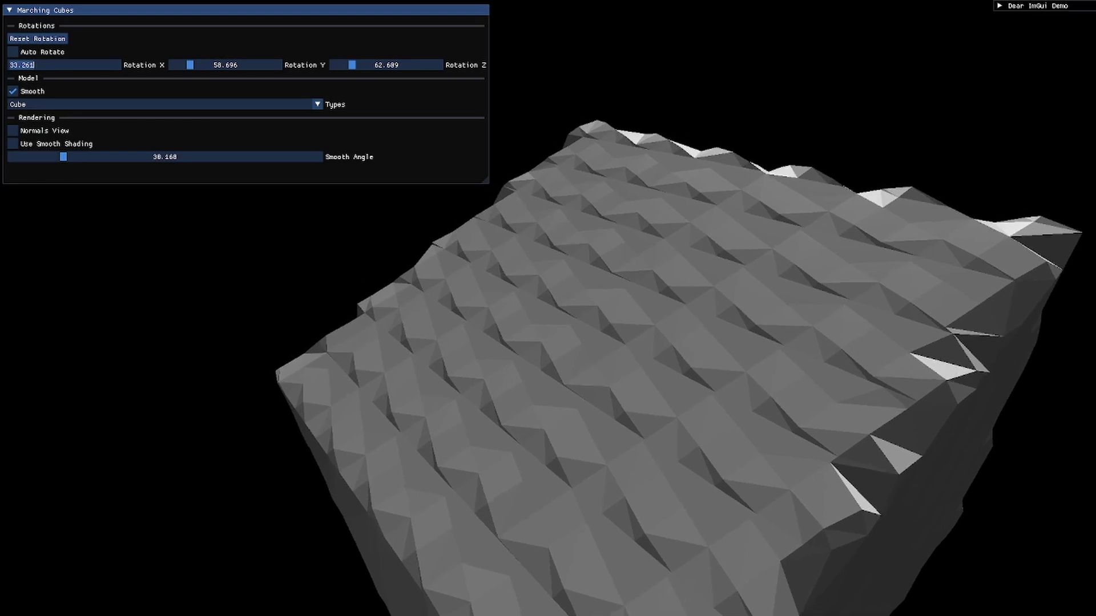
pyautogui.press('Up')
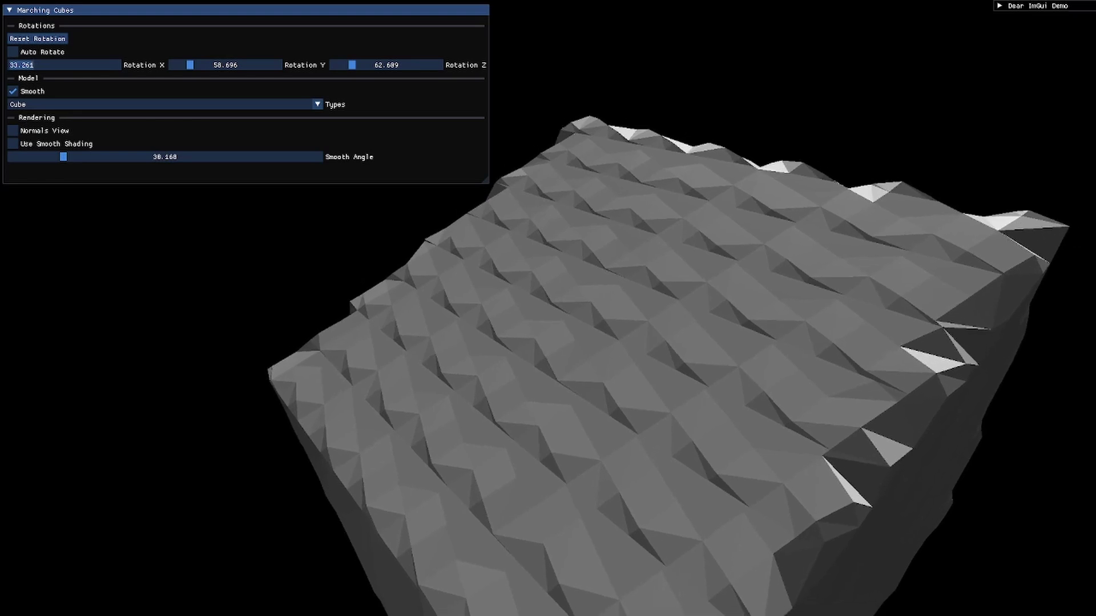
pyautogui.press('Tab')
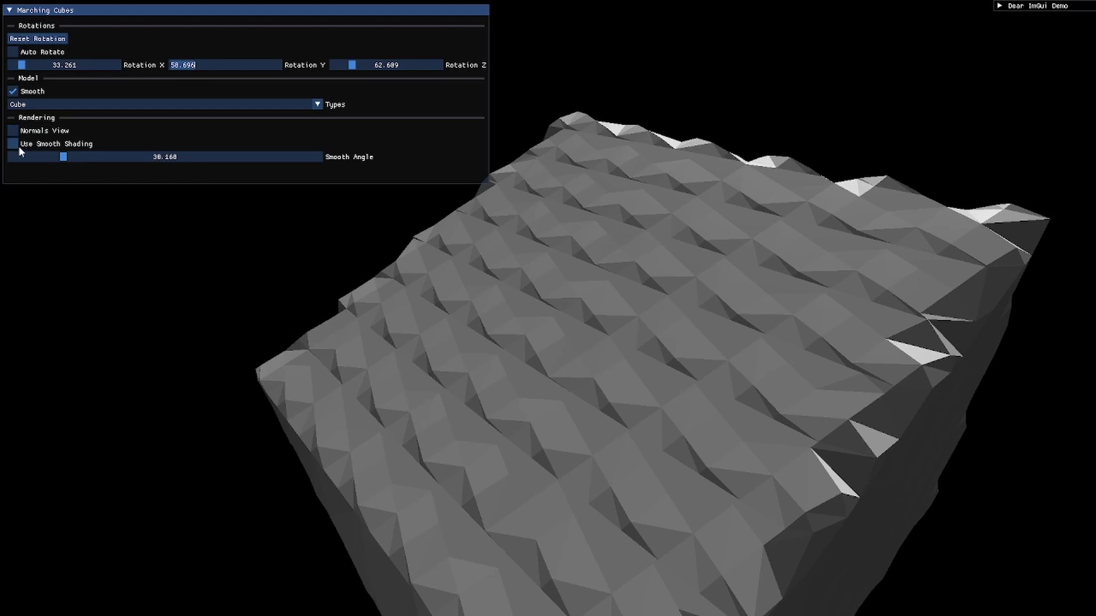
# Turn on smooth shading and inspect the cube's surface from near and far
pyautogui.click(18, 146)
pyautogui.hotkey('shift', 'Tab')
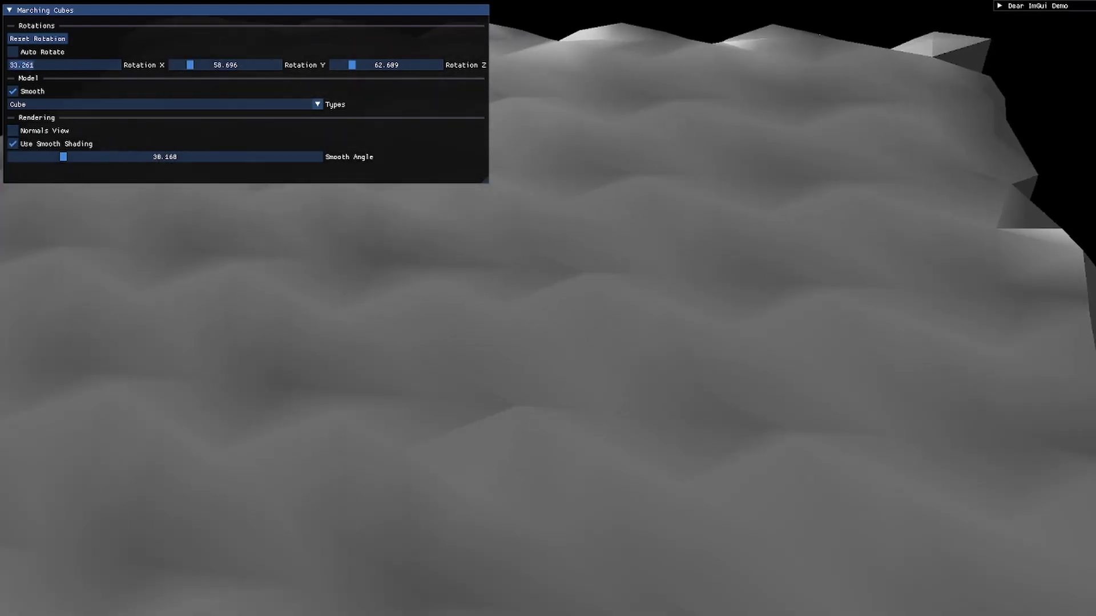
pyautogui.press('w')
pyautogui.press('s')
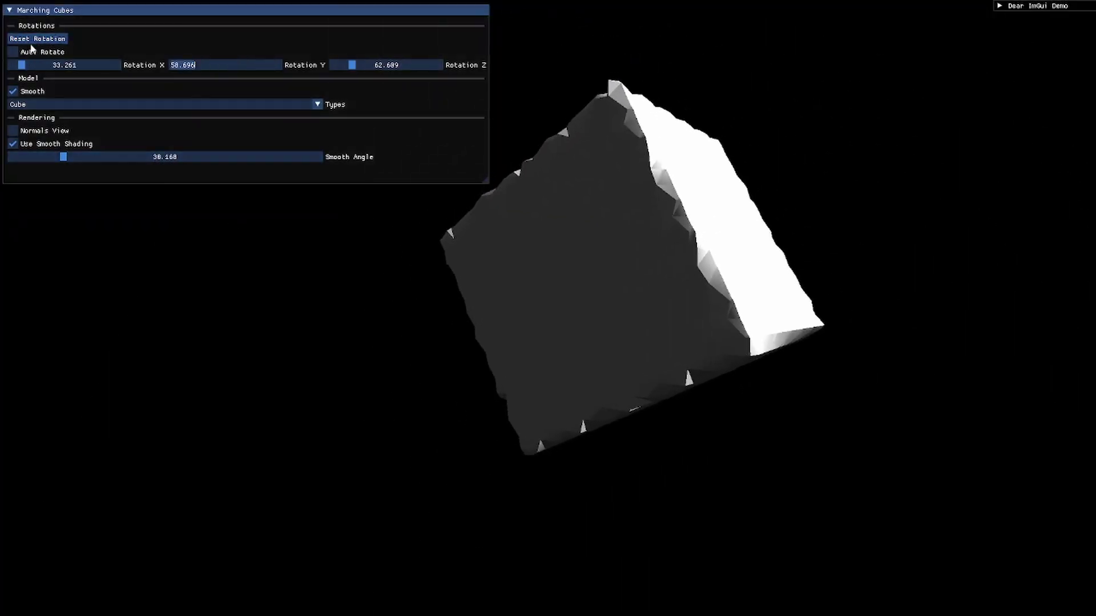
# Enable auto rotation and set the rotation speeds to about 5.870 for X, 15.652 for Y and 0 for Z
pyautogui.click(32, 51)
pyautogui.moveTo(213, 65); pyautogui.dragTo(201, 64)
pyautogui.click(383, 67)
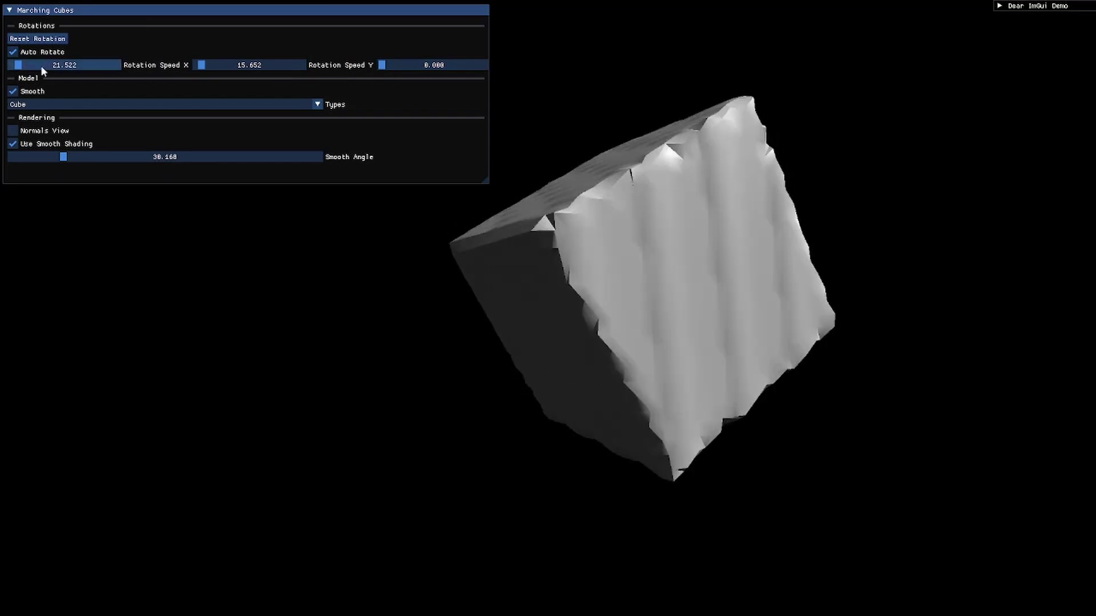
pyautogui.moveTo(40, 66); pyautogui.dragTo(13, 65)
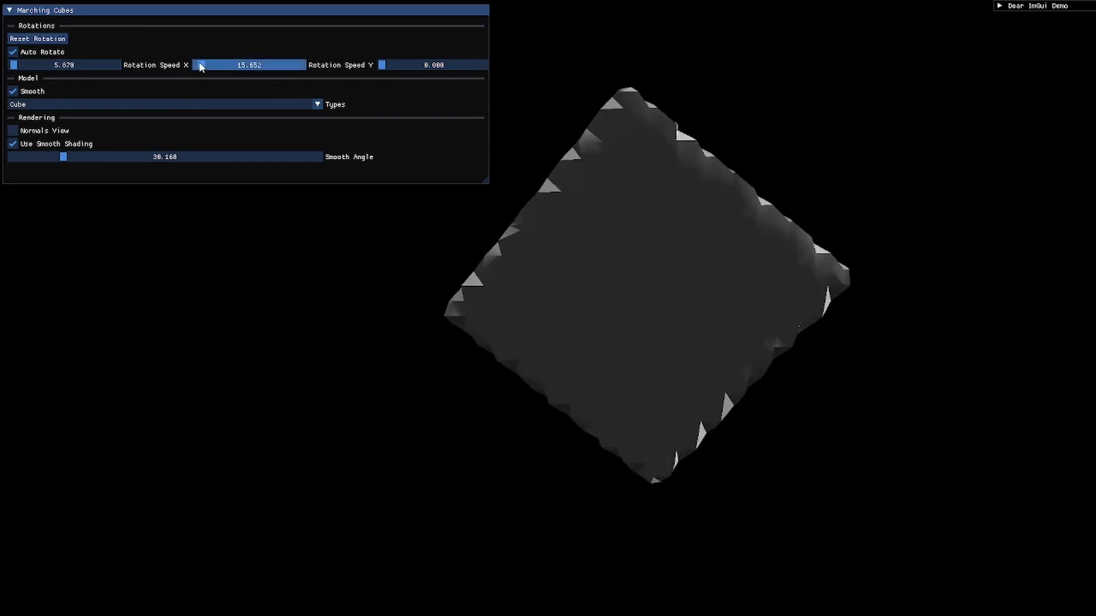
pyautogui.keyDown('ctrl'); pyautogui.click(199, 65); pyautogui.keyUp('ctrl')
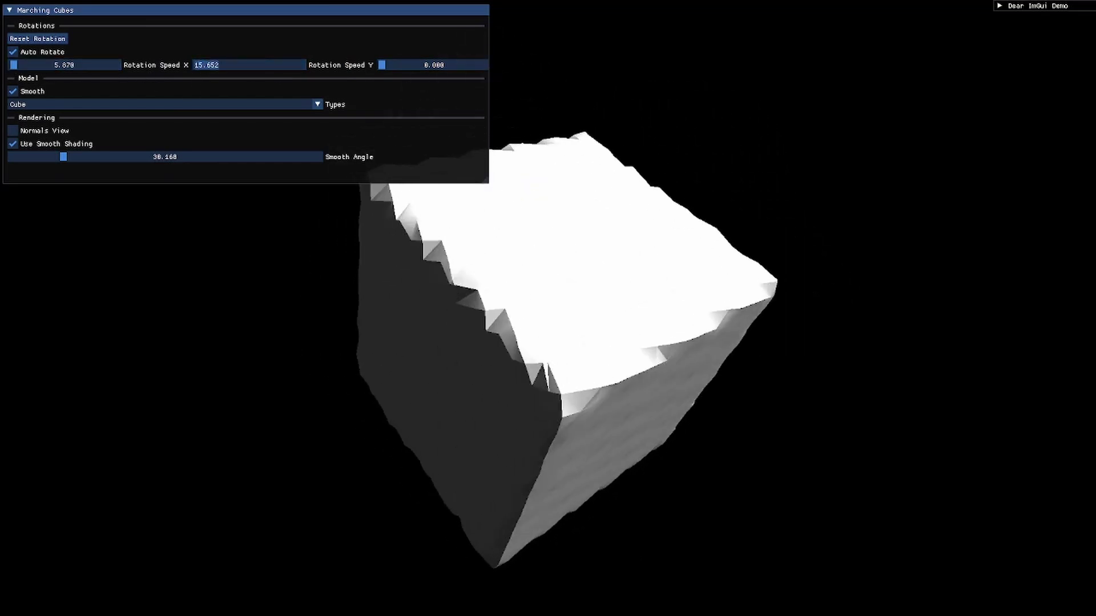
# Turn the rotating cube's Smooth option off and back on to compare the two versions
pyautogui.press('Tab')
pyautogui.click(21, 90)
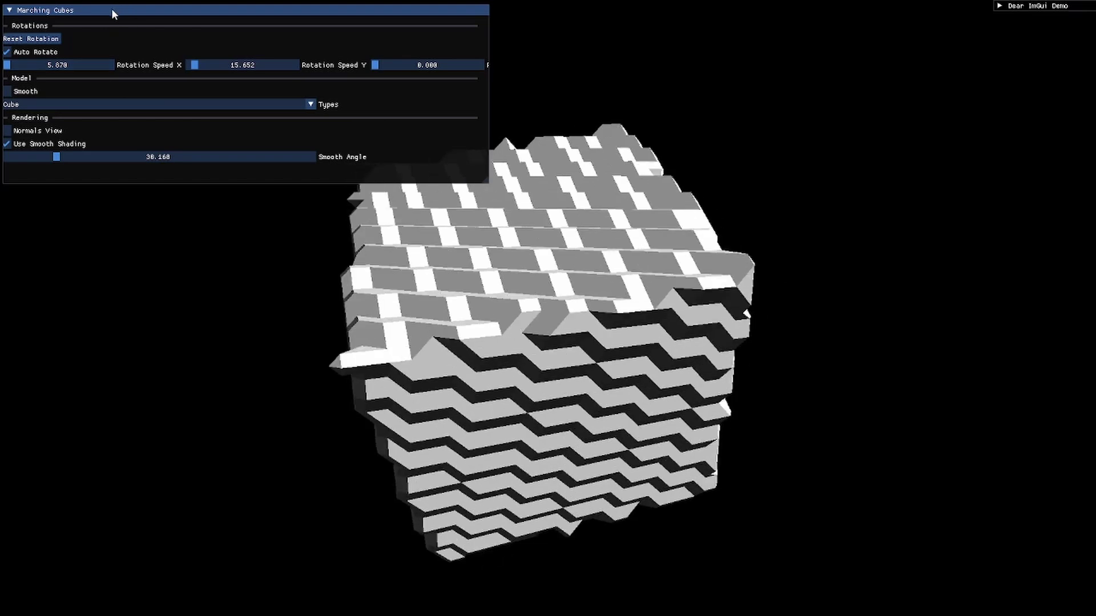
pyautogui.moveTo(111, 9); pyautogui.dragTo(112, 12)
pyautogui.doubleClick(63, 67)
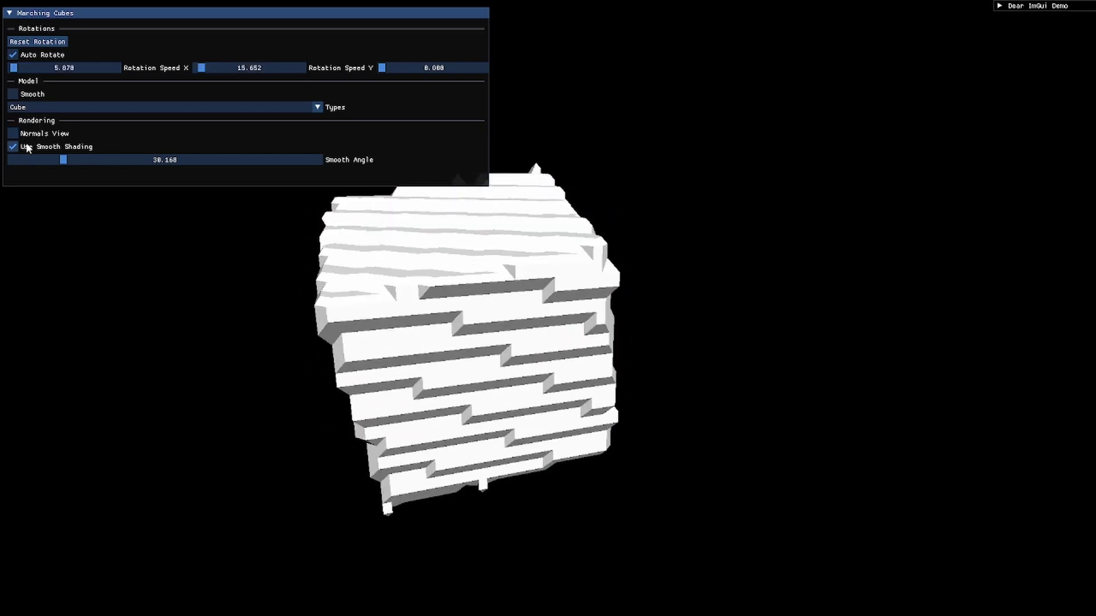
pyautogui.click(14, 94)
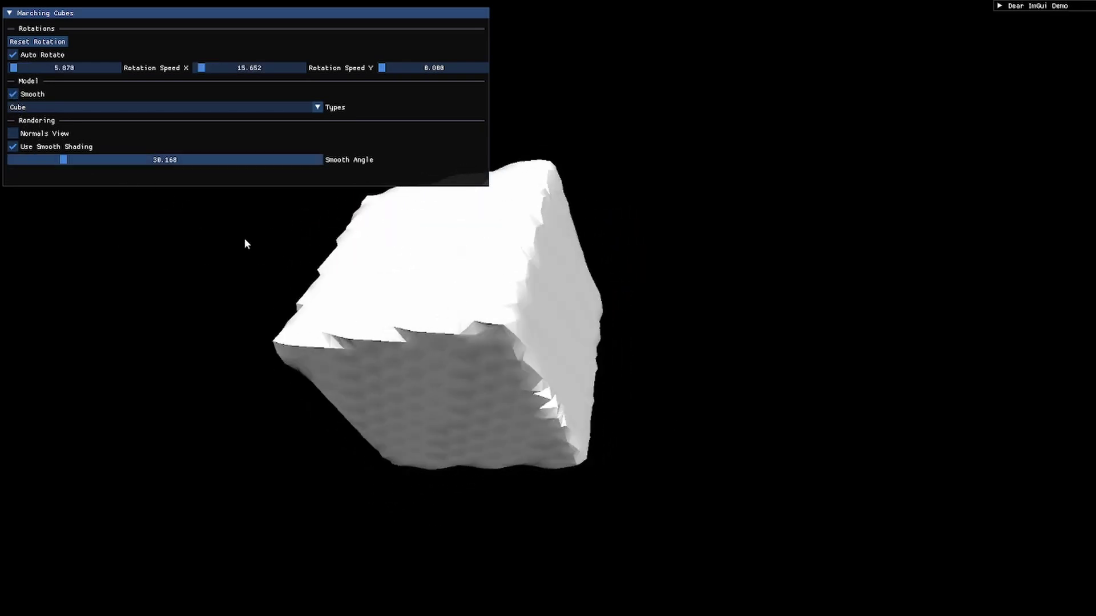
pyautogui.press('Tab')
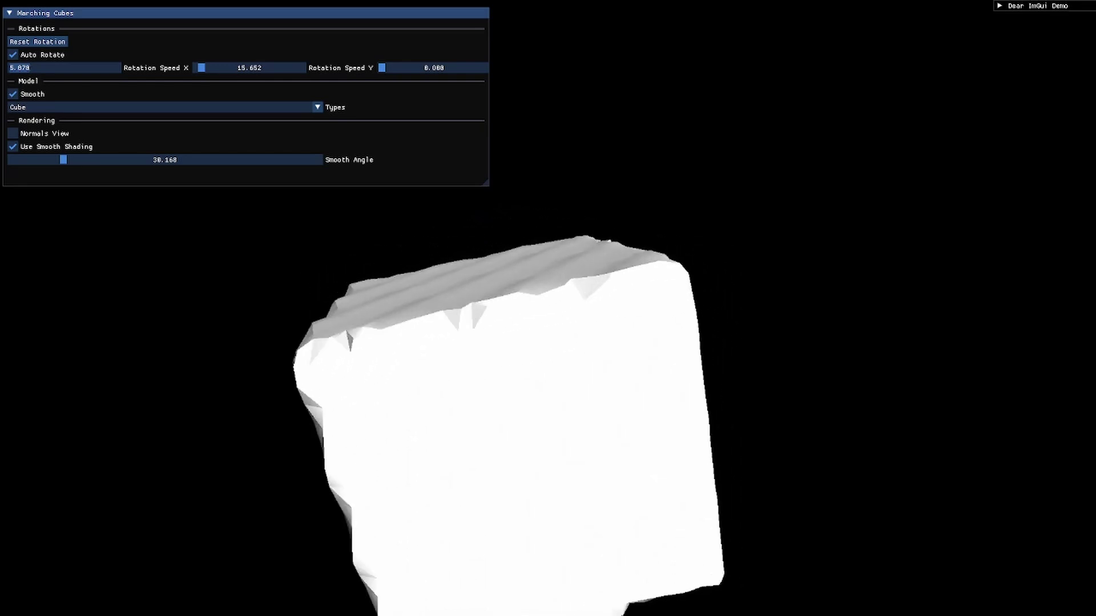
pyautogui.press('Tab')
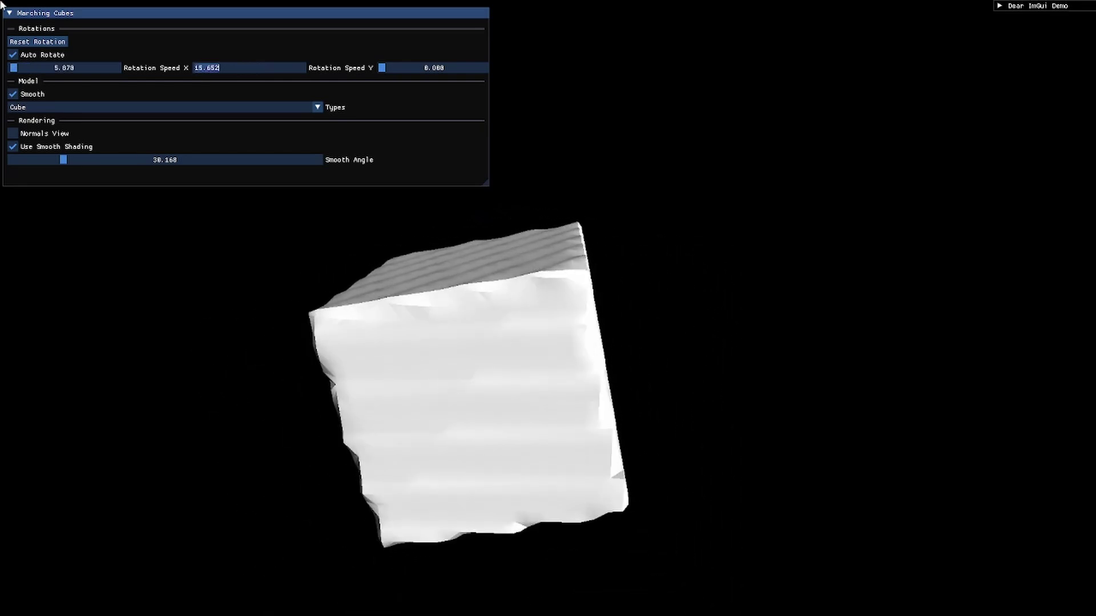
# Turn off auto rotation and switch the model type to Torus
pyautogui.click(38, 108)
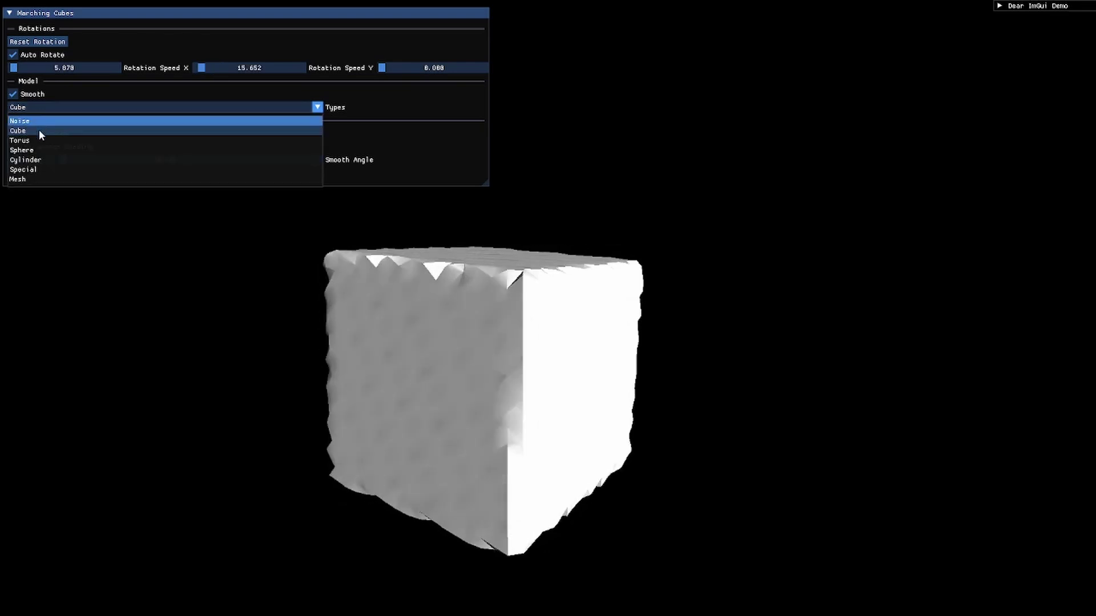
pyautogui.click(18, 53)
pyautogui.click(13, 56)
pyautogui.click(40, 105)
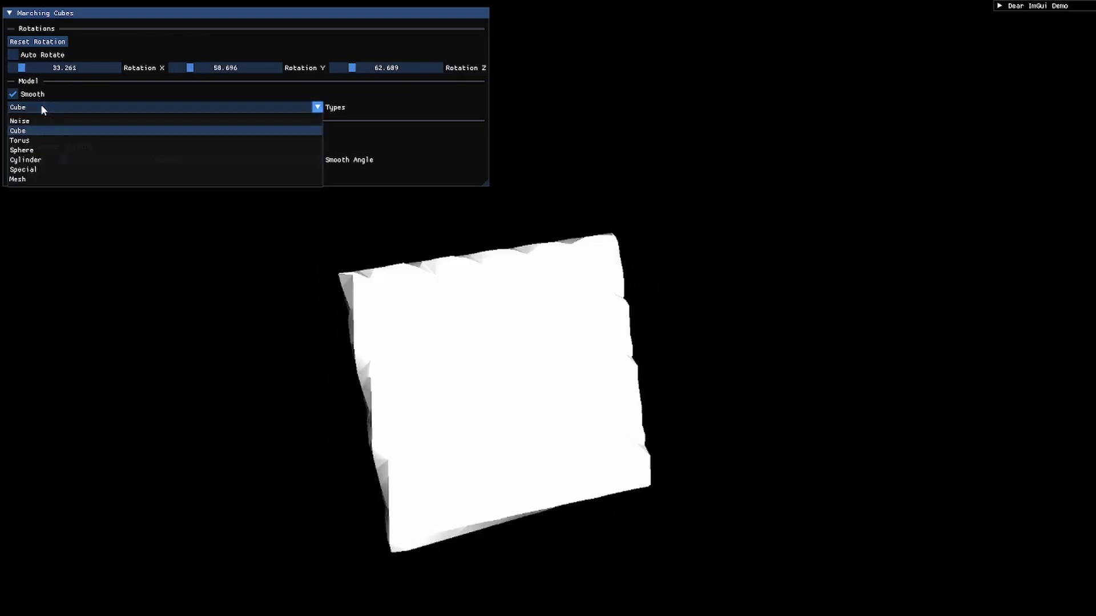
pyautogui.click(112, 139)
pyautogui.press('Tab')
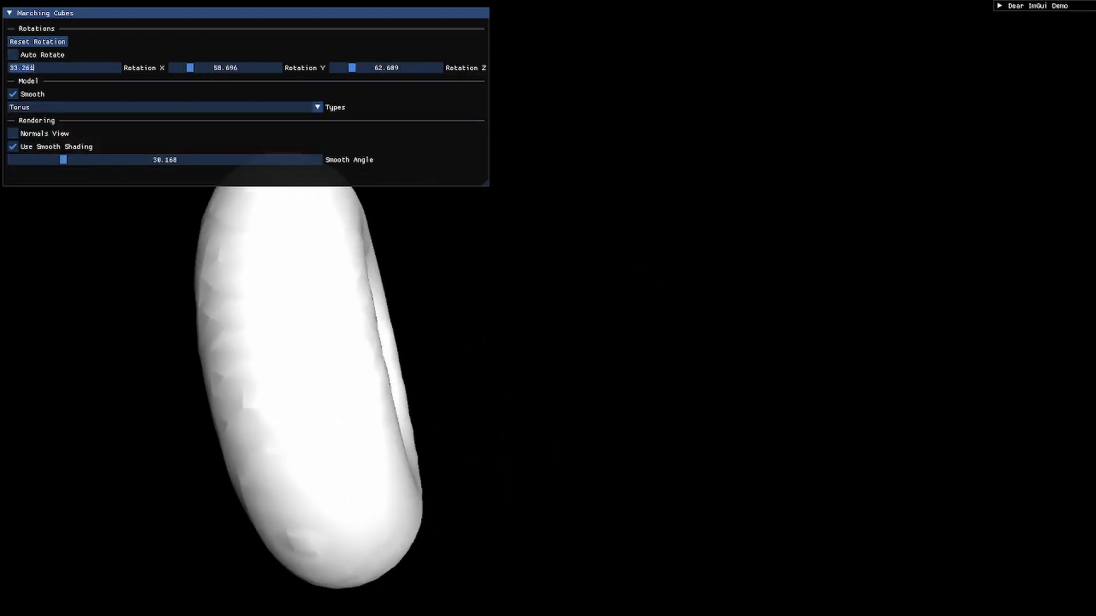
pyautogui.press('Tab')
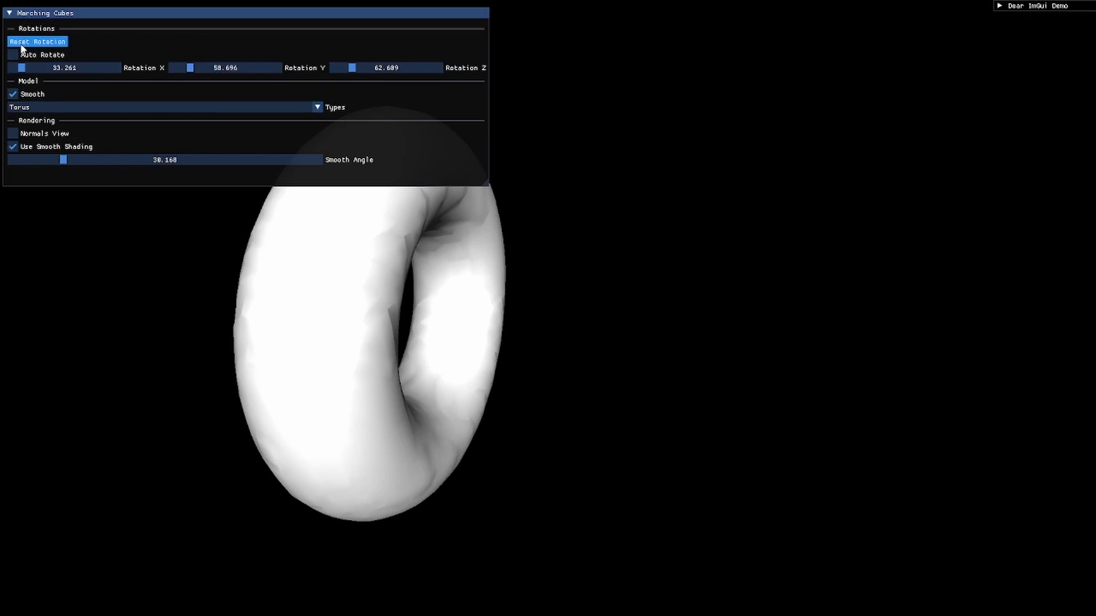
# Set the torus's X, Y and Z rotations to 0 and inspect its surface up close
pyautogui.moveTo(21, 67); pyautogui.dragTo(9, 67)
pyautogui.moveTo(351, 68); pyautogui.dragTo(308, 99)
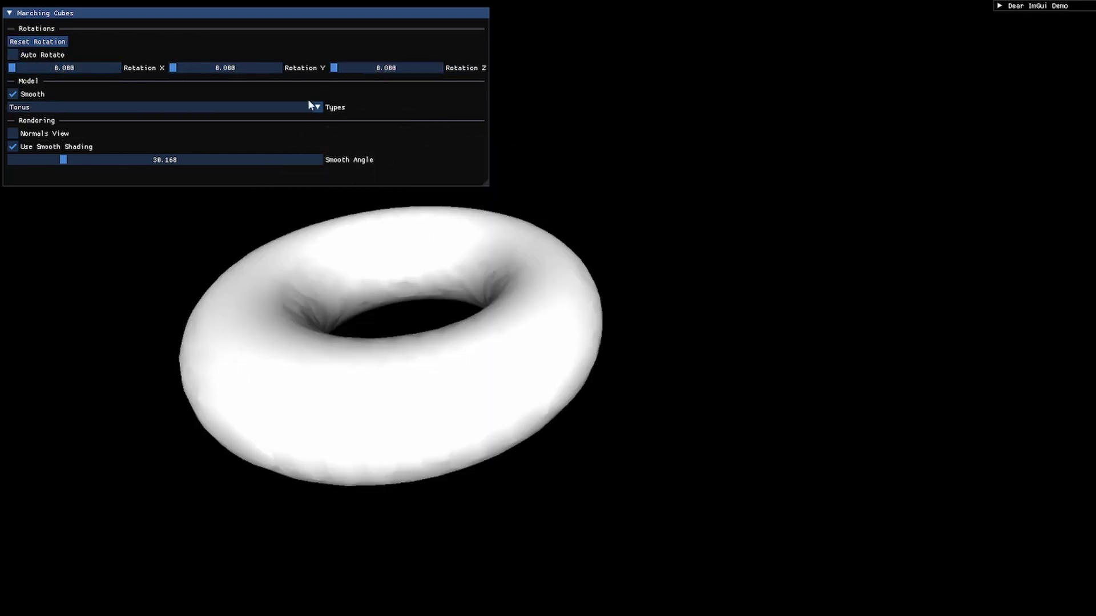
pyautogui.press('Tab')
pyautogui.press('w')
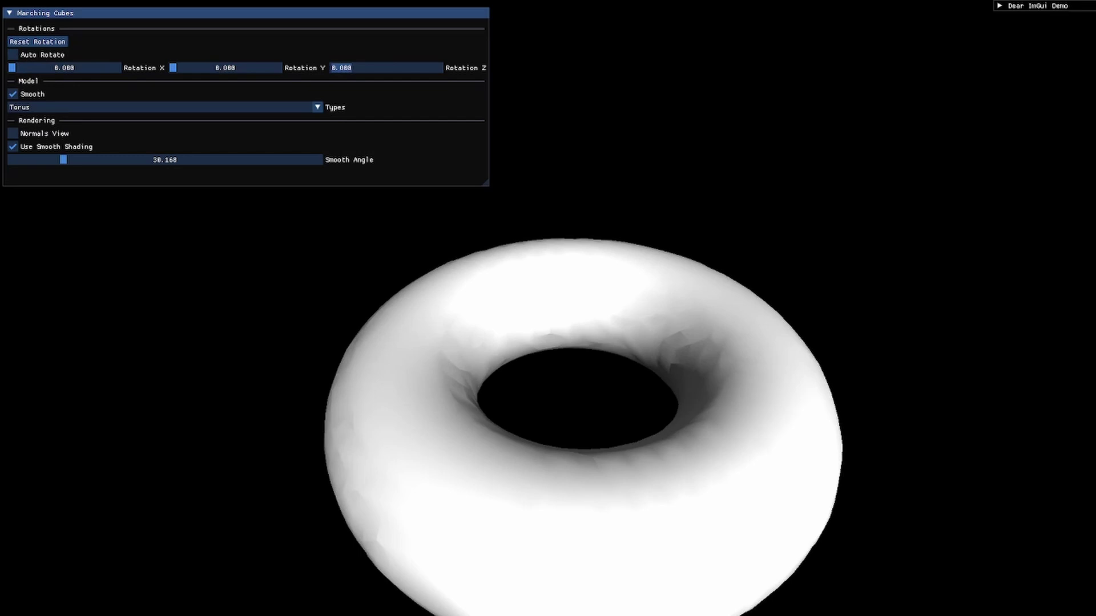
pyautogui.press('w')
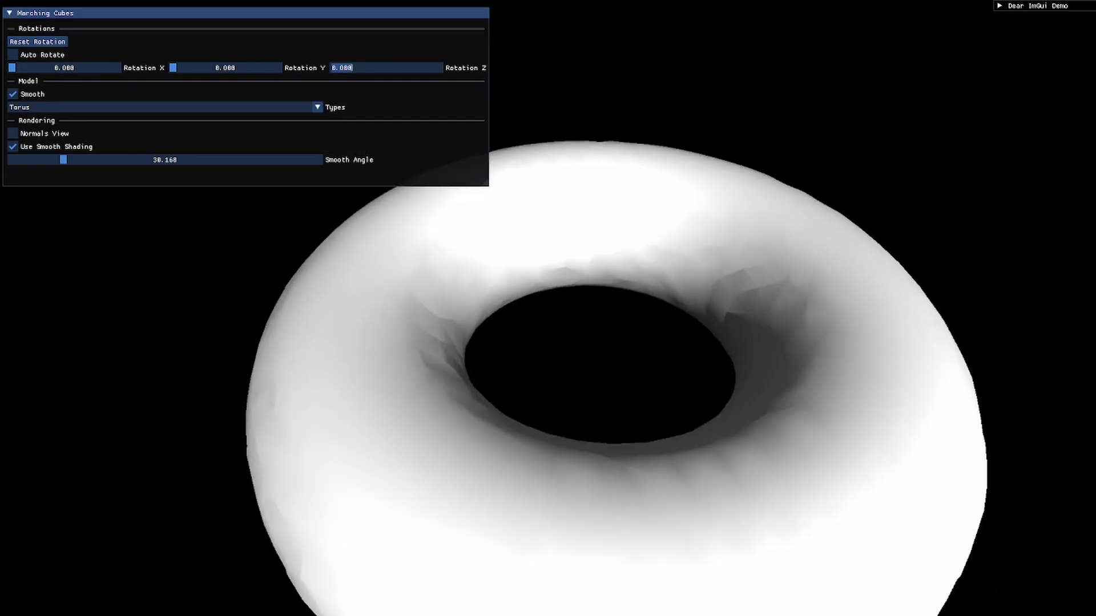
pyautogui.press('s')
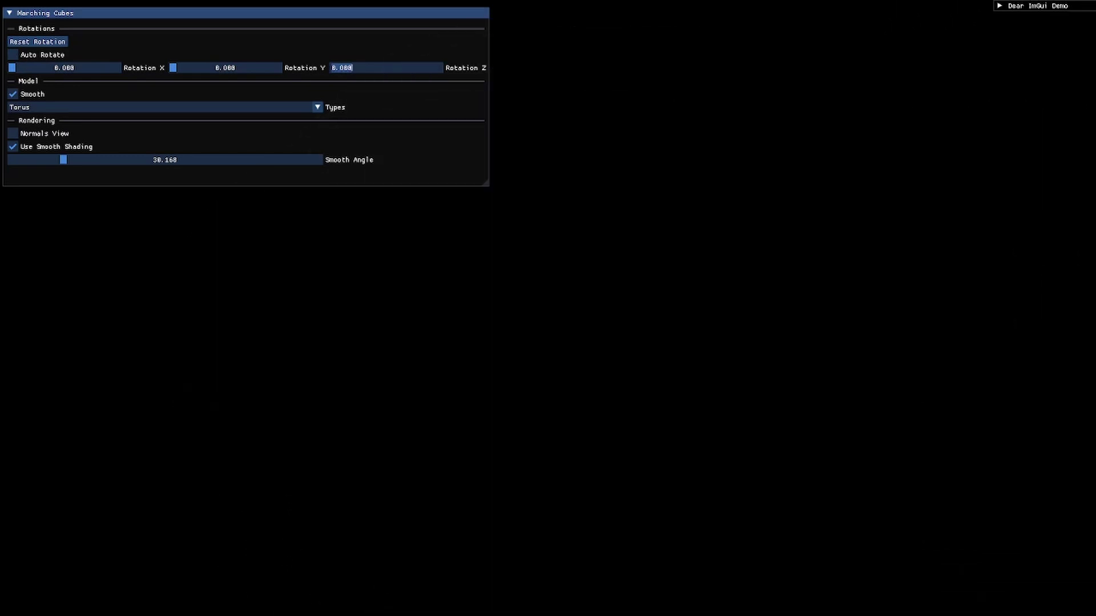
pyautogui.press('w')
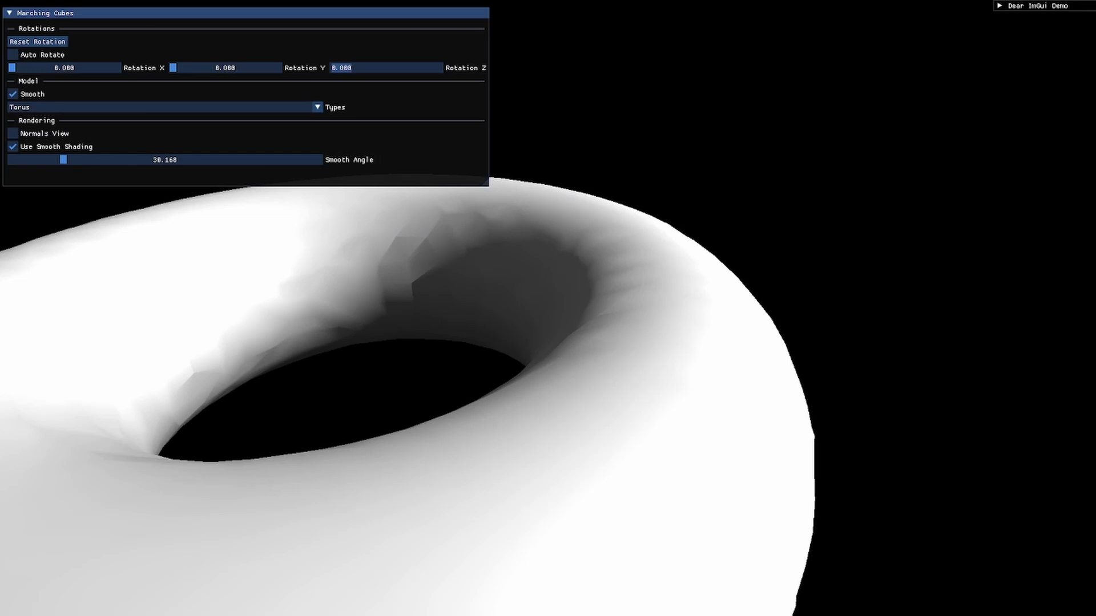
# Inspect the smooth-shaded torus around its central hole and its outer side, up close and from farther back
pyautogui.press('w')
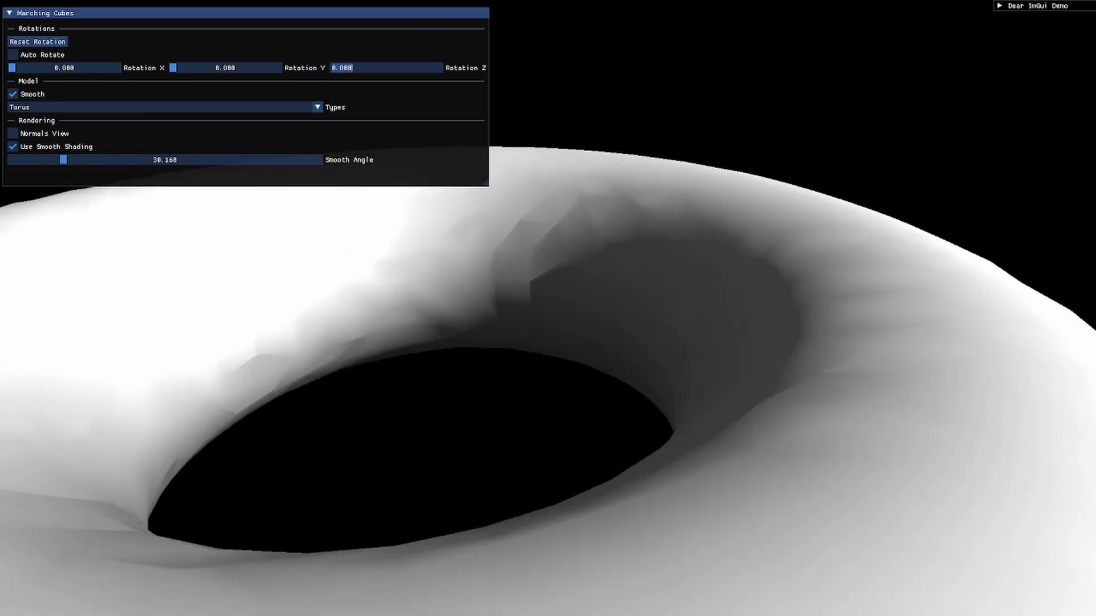
pyautogui.press('s')
pyautogui.press('s')
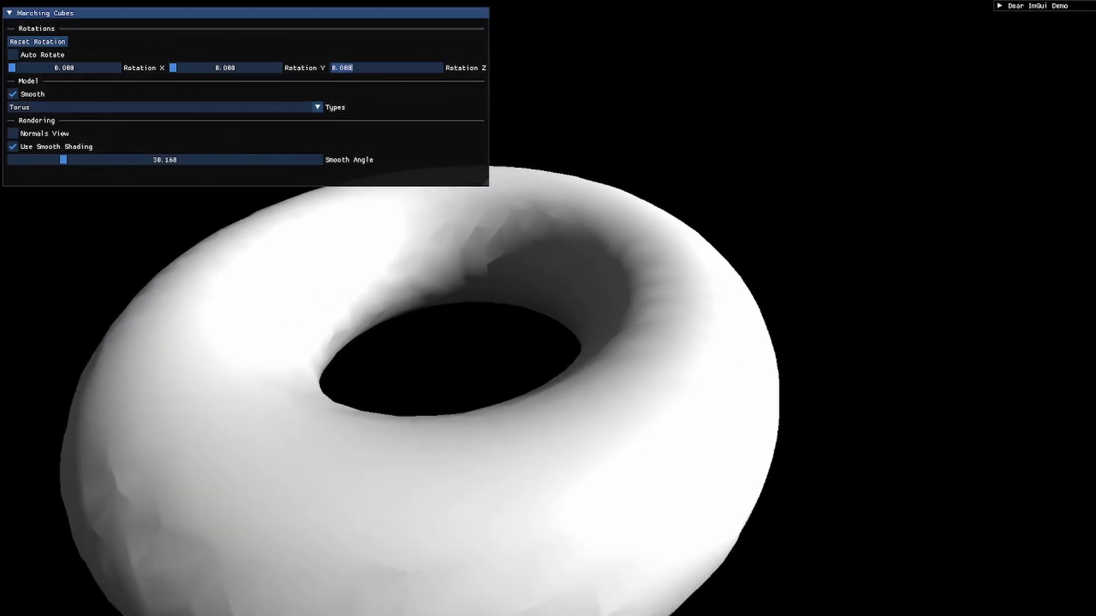
pyautogui.press('a')
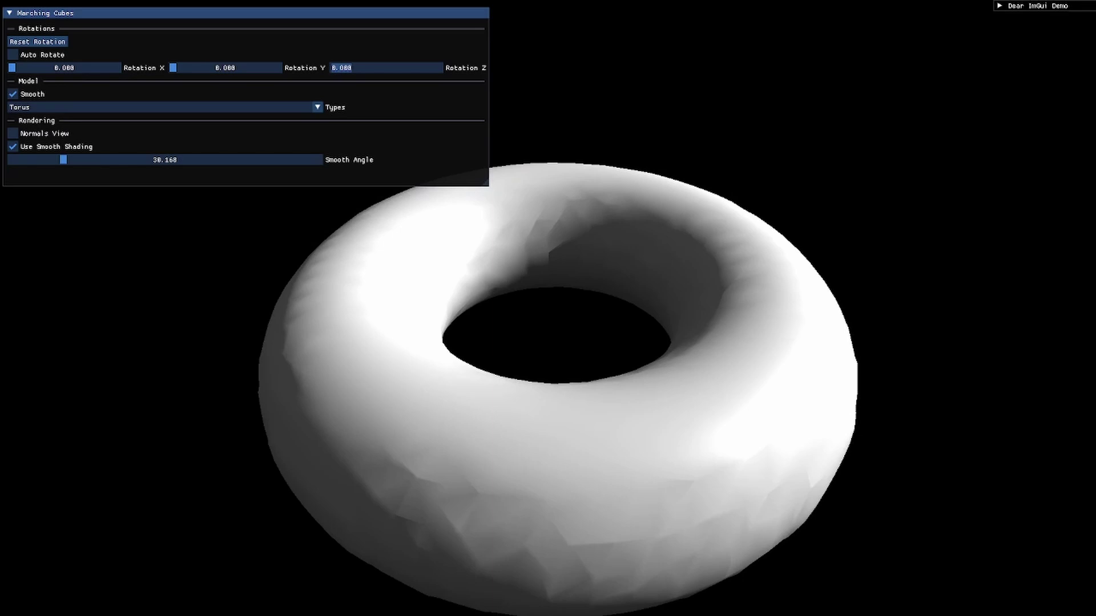
pyautogui.press('w')
pyautogui.press('s')
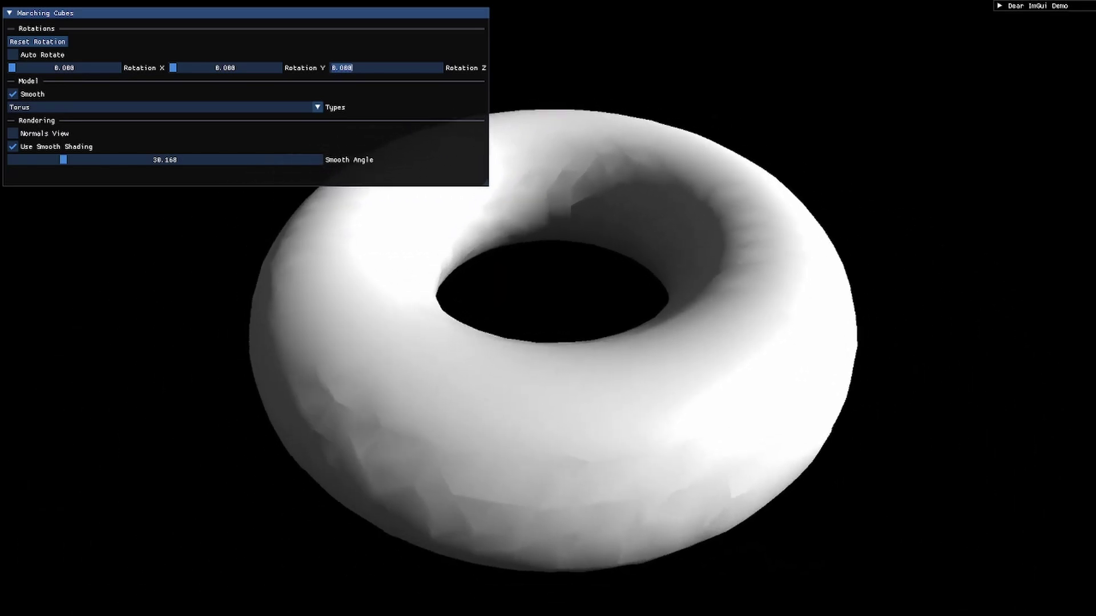
# Turn smooth shading off and back on to compare the faceted and smooth versions of the torus
pyautogui.press('Tab')
pyautogui.click(9, 150)
pyautogui.click(22, 150)
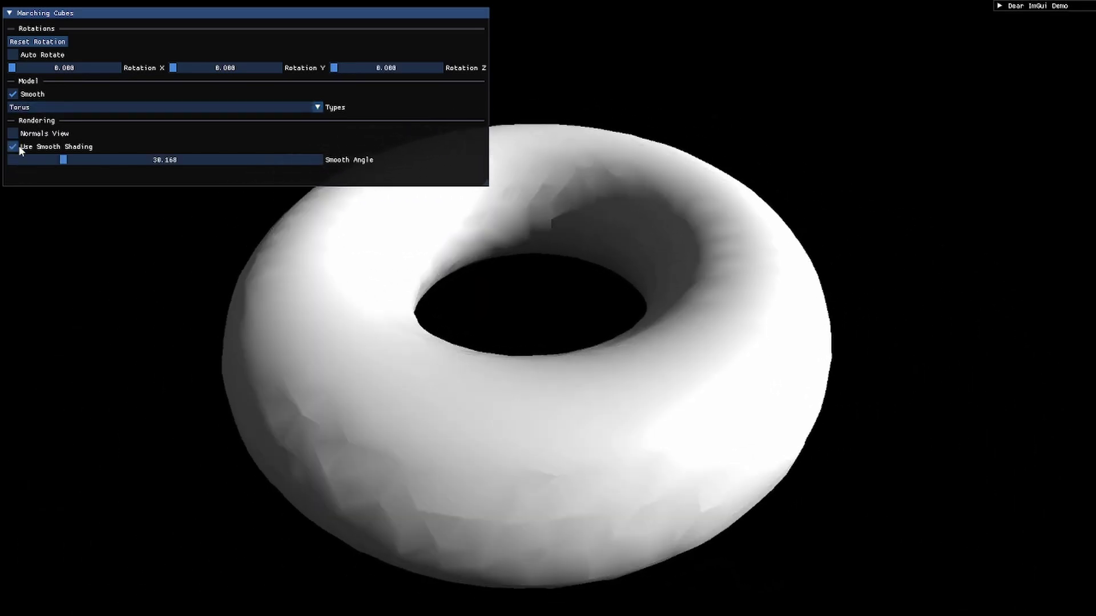
pyautogui.press('Tab')
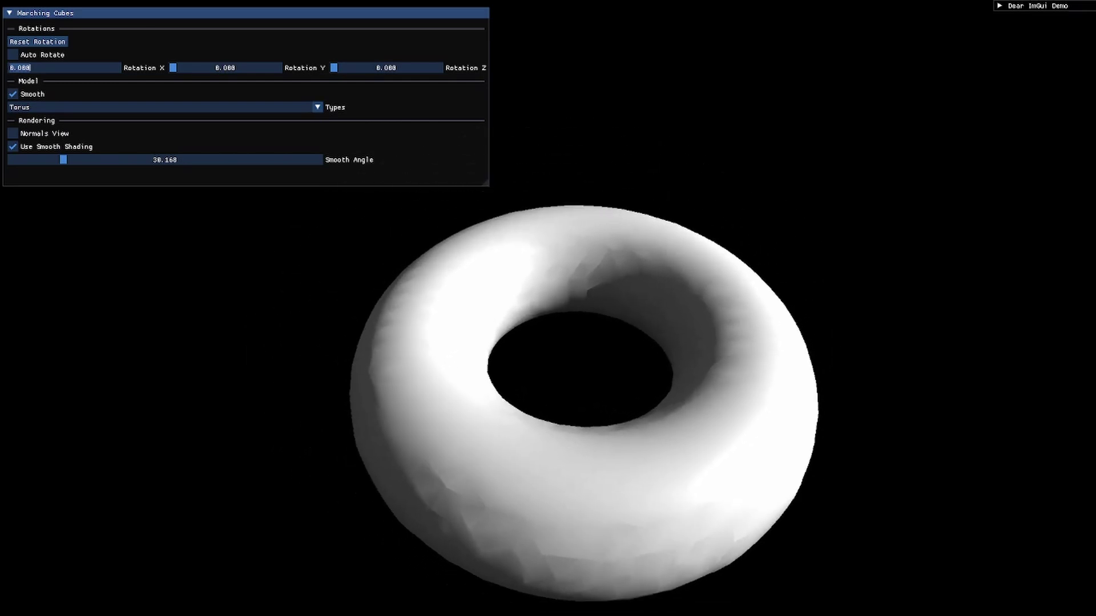
pyautogui.press('Tab')
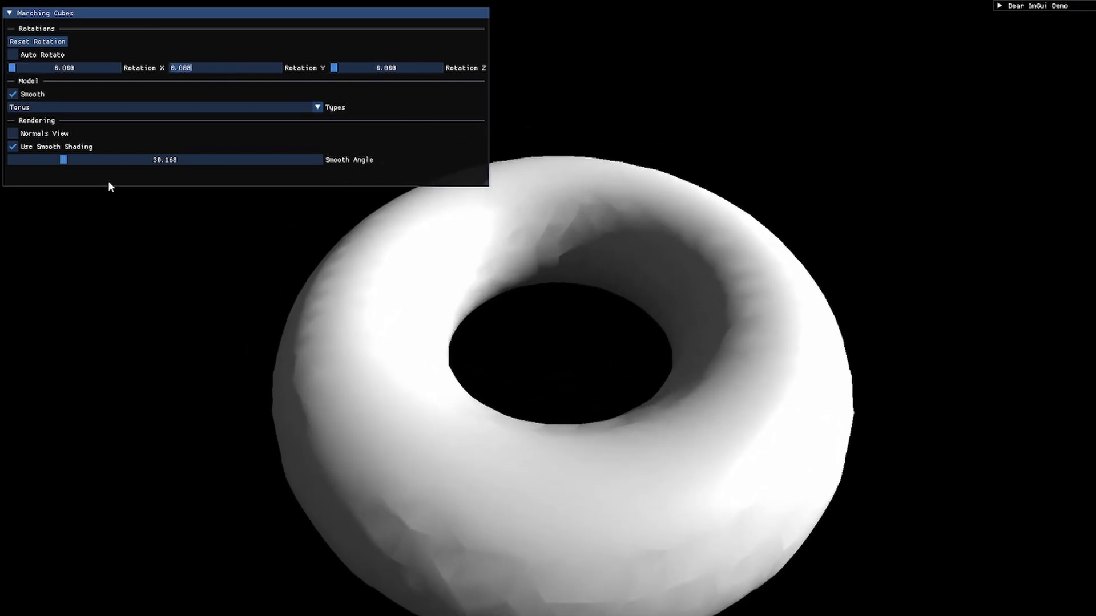
pyautogui.click(27, 149)
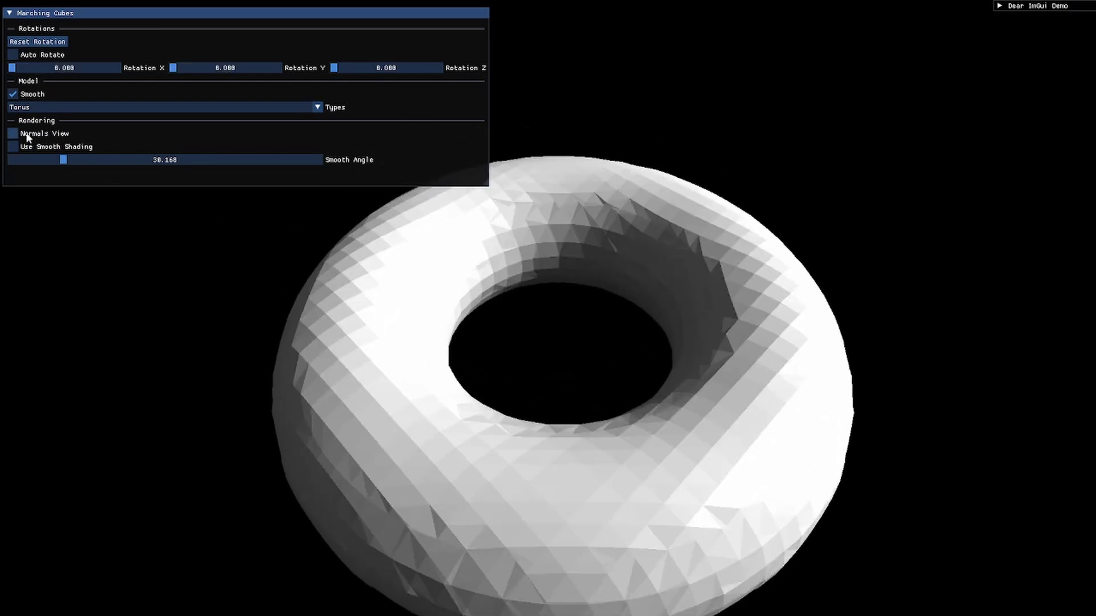
pyautogui.click(34, 150)
pyautogui.click(32, 148)
# Set the Smooth Angle to about 20.112 and toggle smooth shading off and on to check the torus's surface
pyautogui.moveTo(62, 162); pyautogui.dragTo(14, 160)
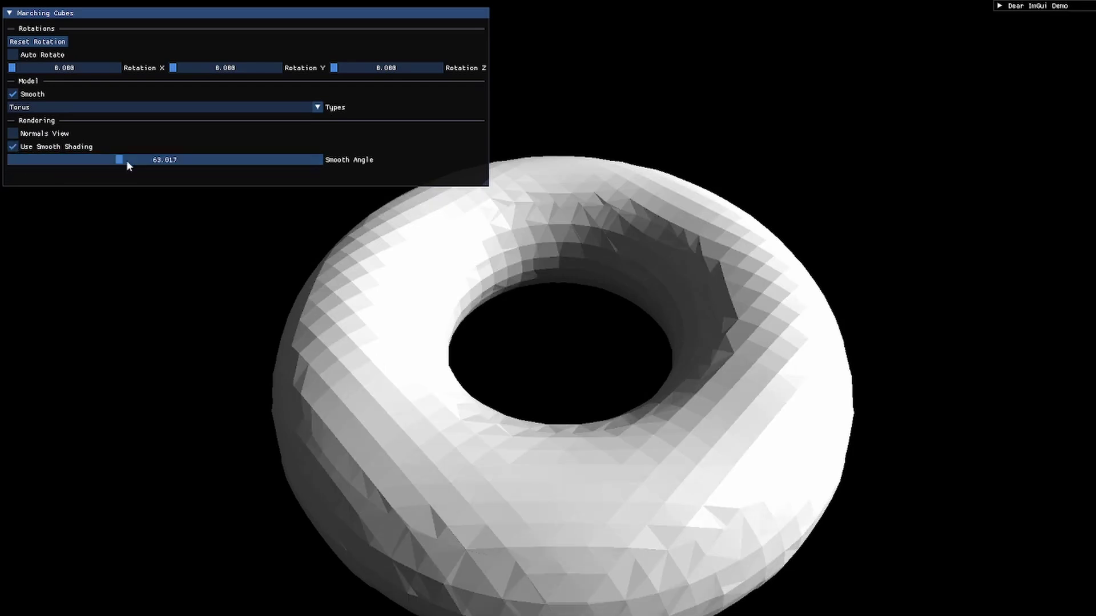
pyautogui.click(46, 149)
pyautogui.click(47, 149)
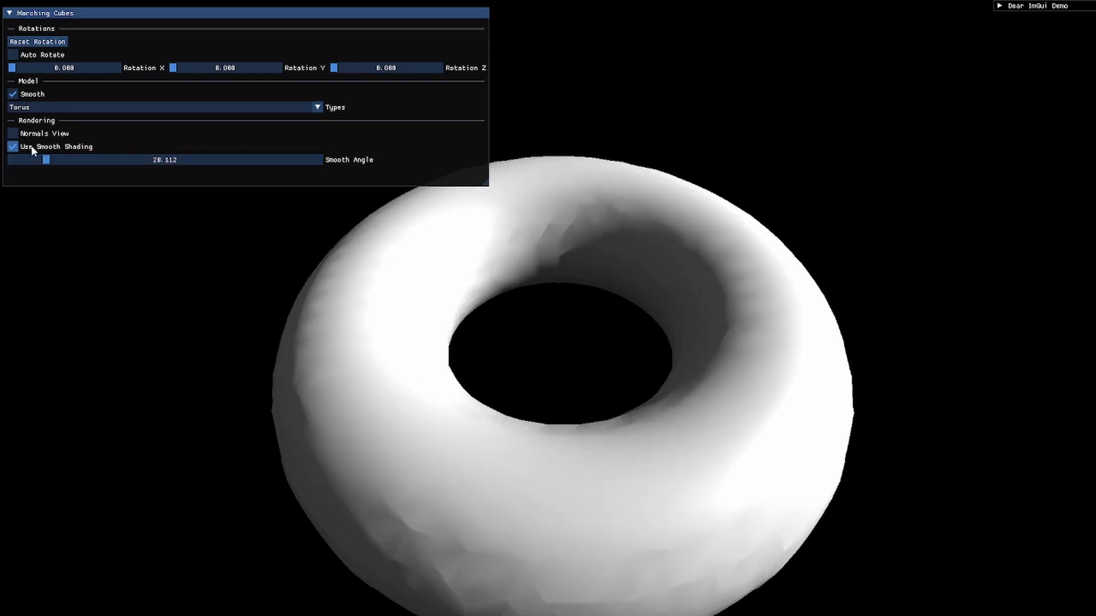
pyautogui.click(31, 146)
pyautogui.click(32, 146)
# Lower the Smooth Angle to about 11.732, then compare the torus with smooth shading off and on, near and far
pyautogui.moveTo(36, 166); pyautogui.dragTo(24, 161)
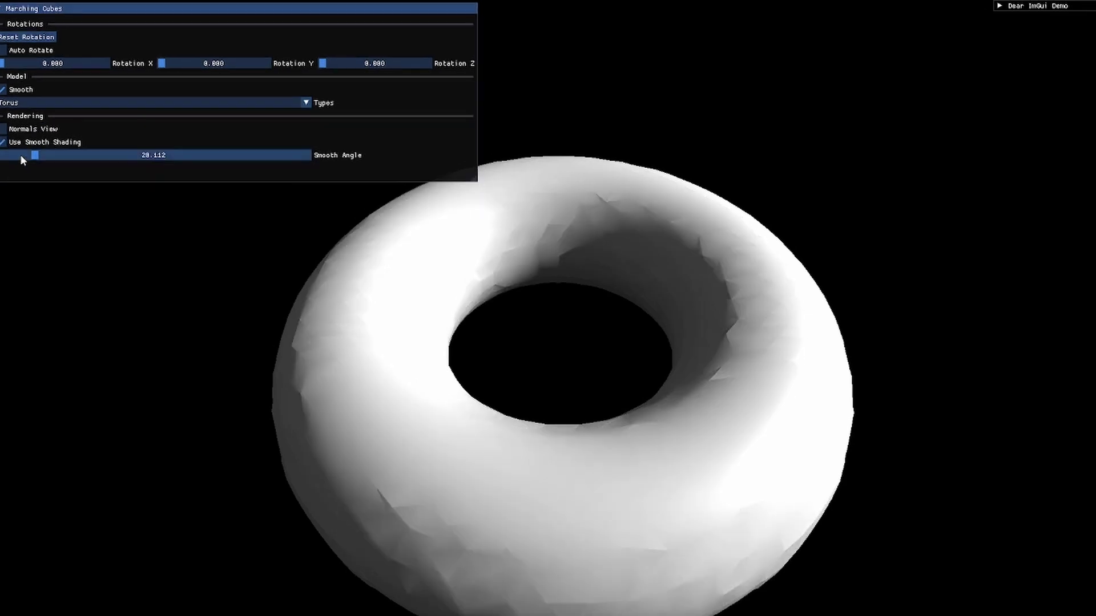
pyautogui.moveTo(99, 26); pyautogui.dragTo(116, 35)
pyautogui.click(40, 149)
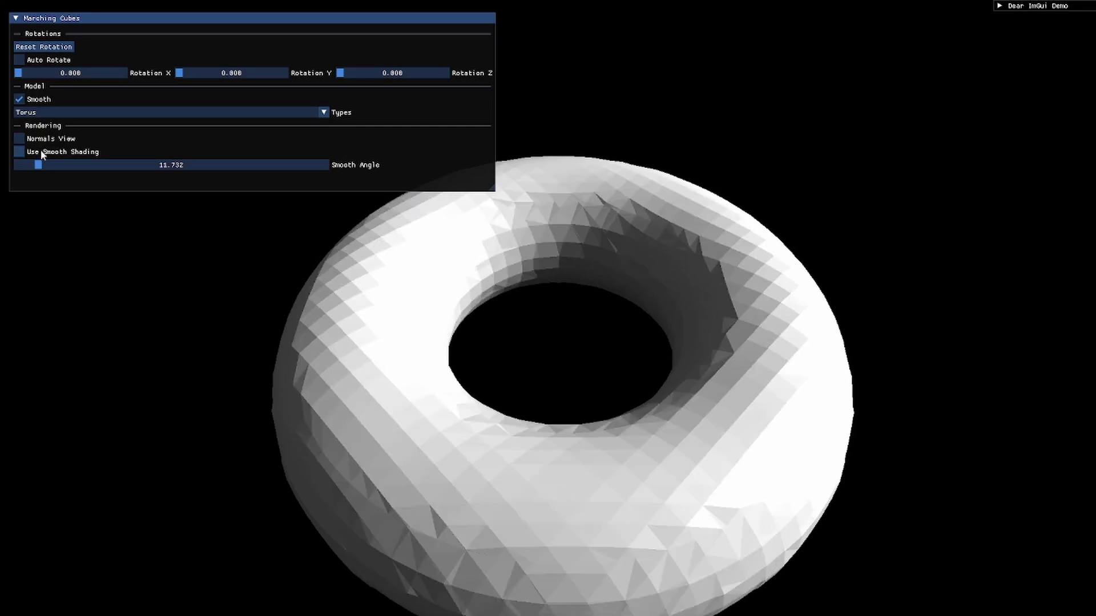
pyautogui.click(40, 149)
pyautogui.press('Tab')
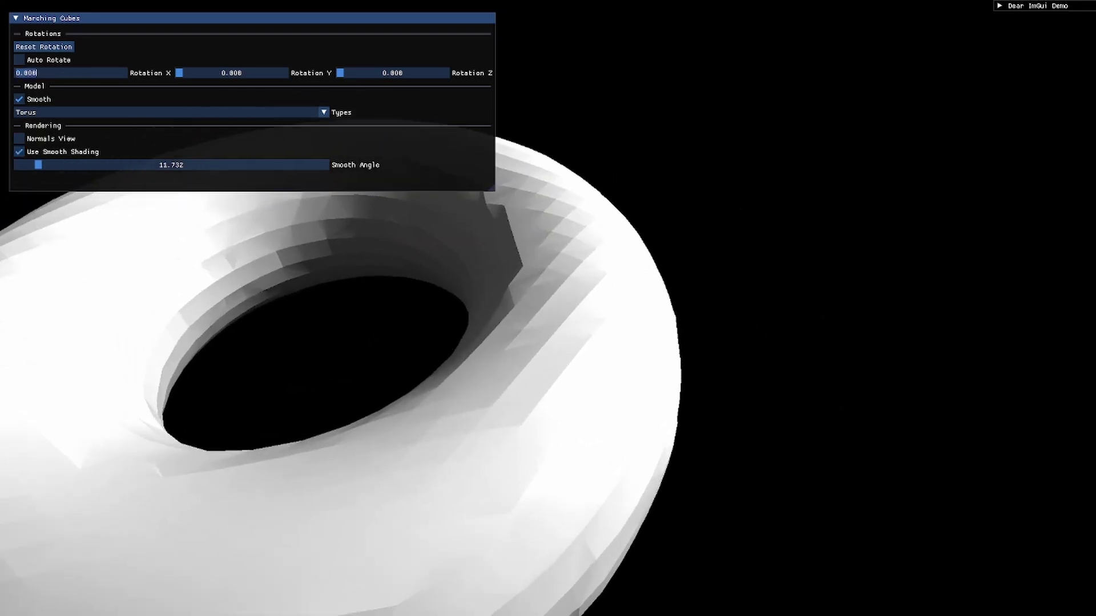
pyautogui.press('w')
pyautogui.press('s')
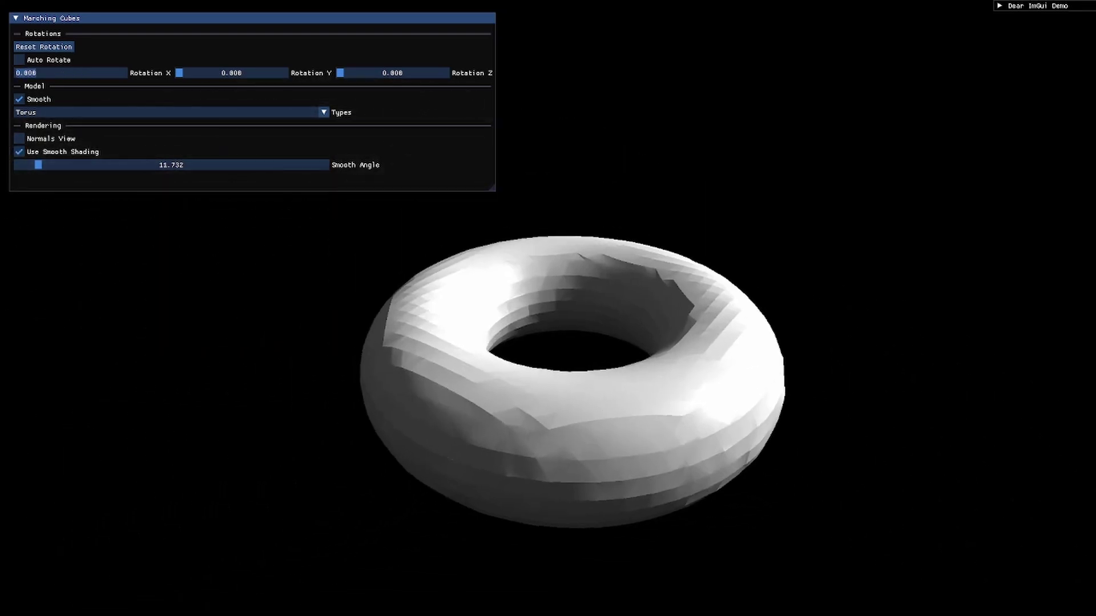
# Raise the Smooth Angle to about 30.838 and examine the torus's shading from several distances
pyautogui.press('Tab')
pyautogui.moveTo(41, 170); pyautogui.dragTo(72, 166)
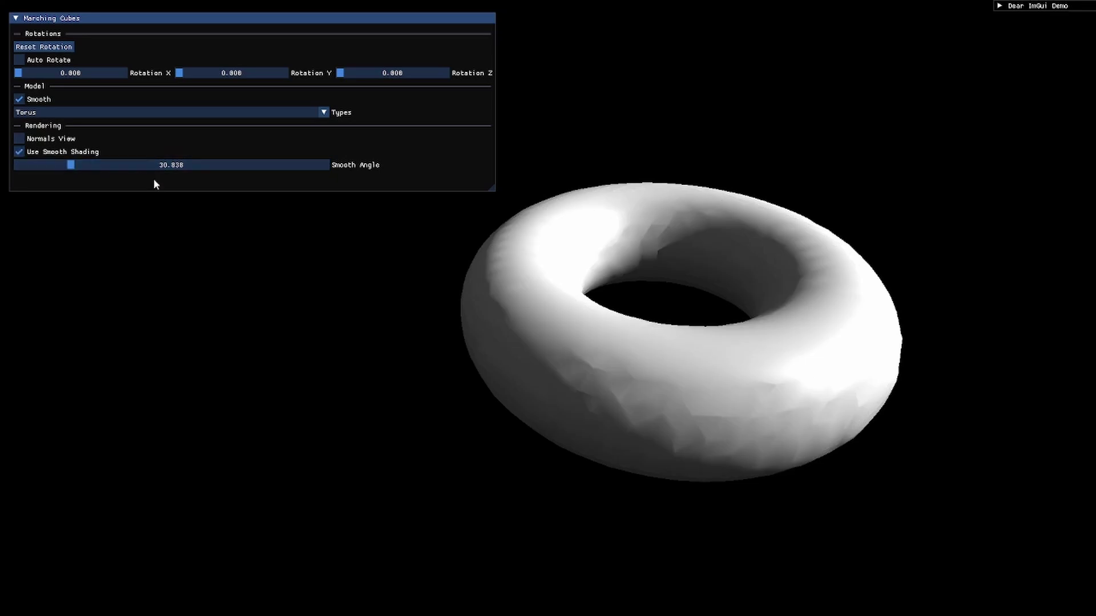
pyautogui.press('Tab')
pyautogui.press('w')
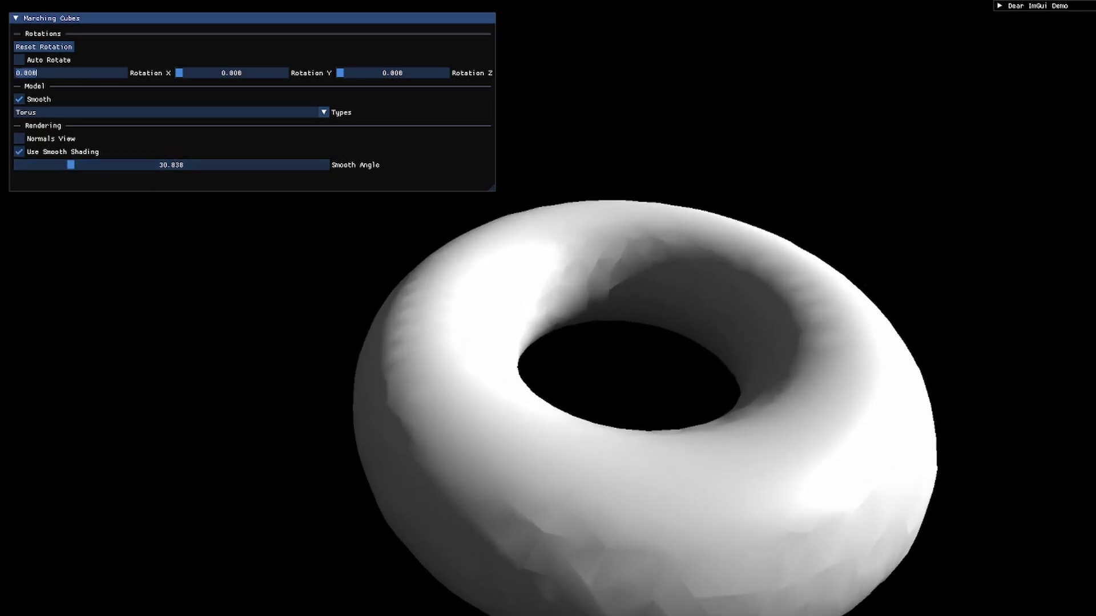
pyautogui.press('Tab')
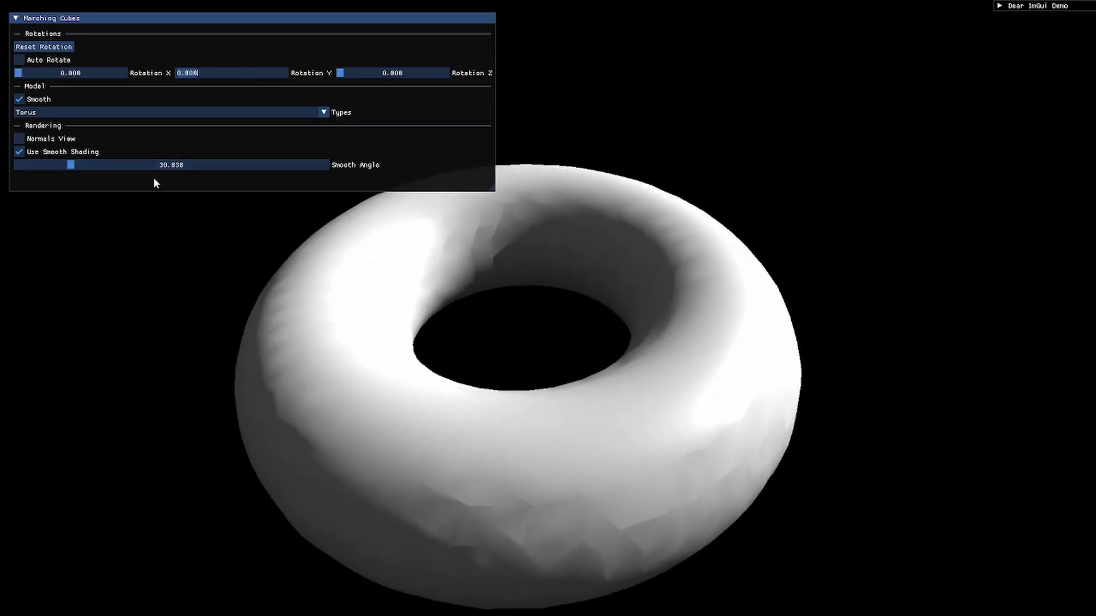
# Turn on the normals view to inspect the torus from above, below and up close, and turn it back off
pyautogui.click(44, 140)
pyautogui.press('Tab')
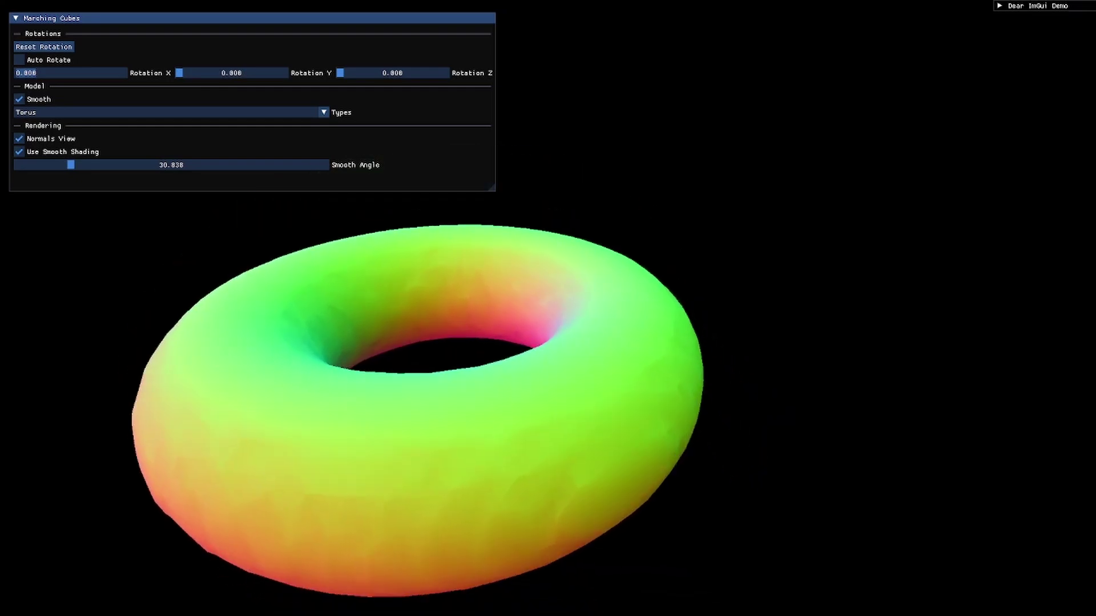
pyautogui.press('q')
pyautogui.press('w')
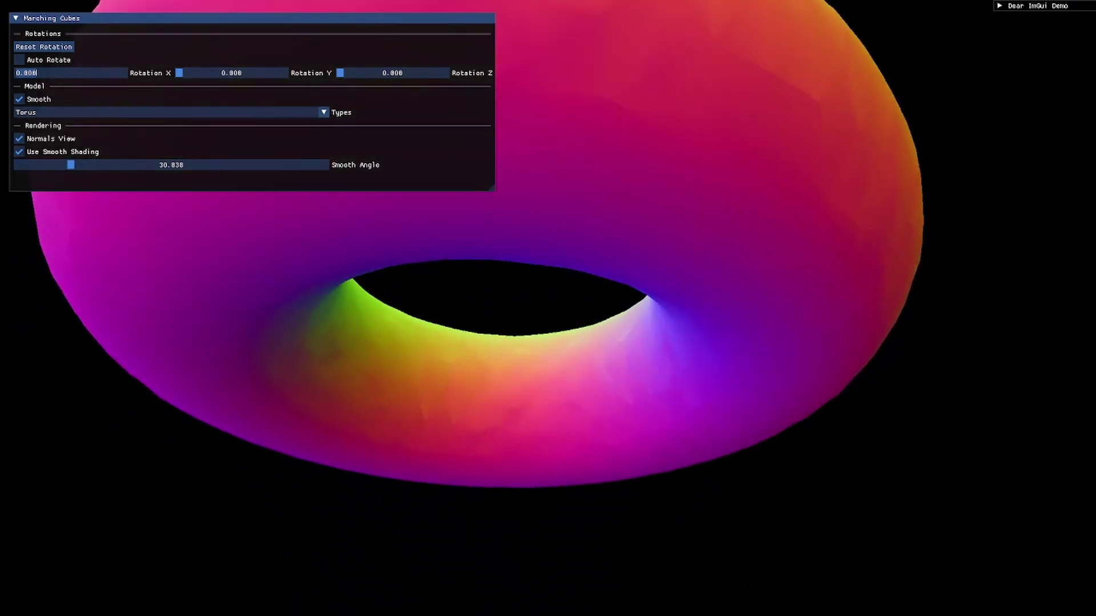
pyautogui.press('w')
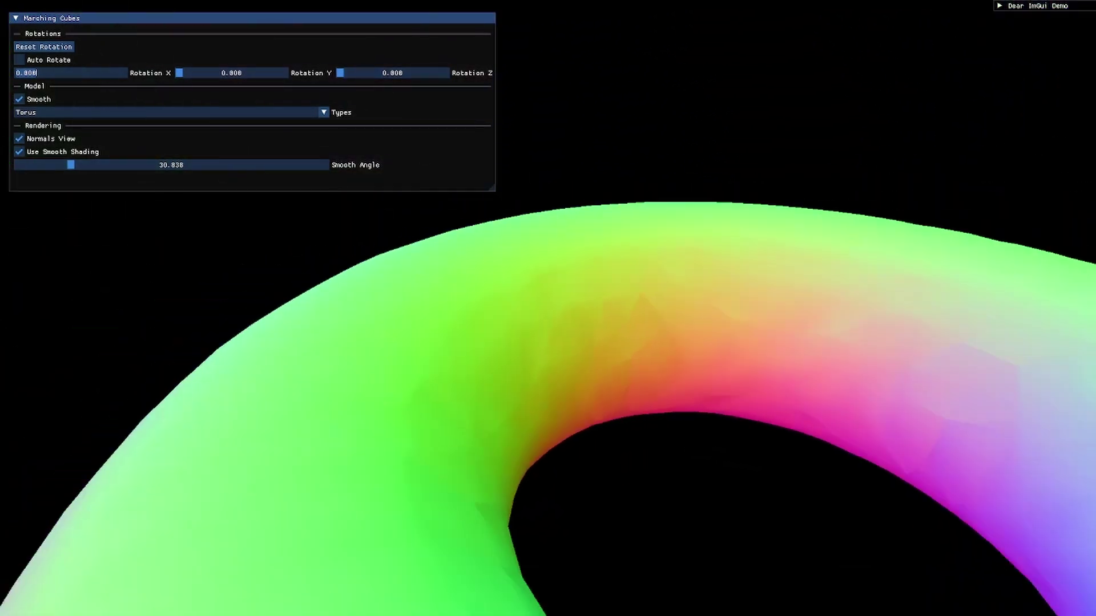
pyautogui.press('Tab')
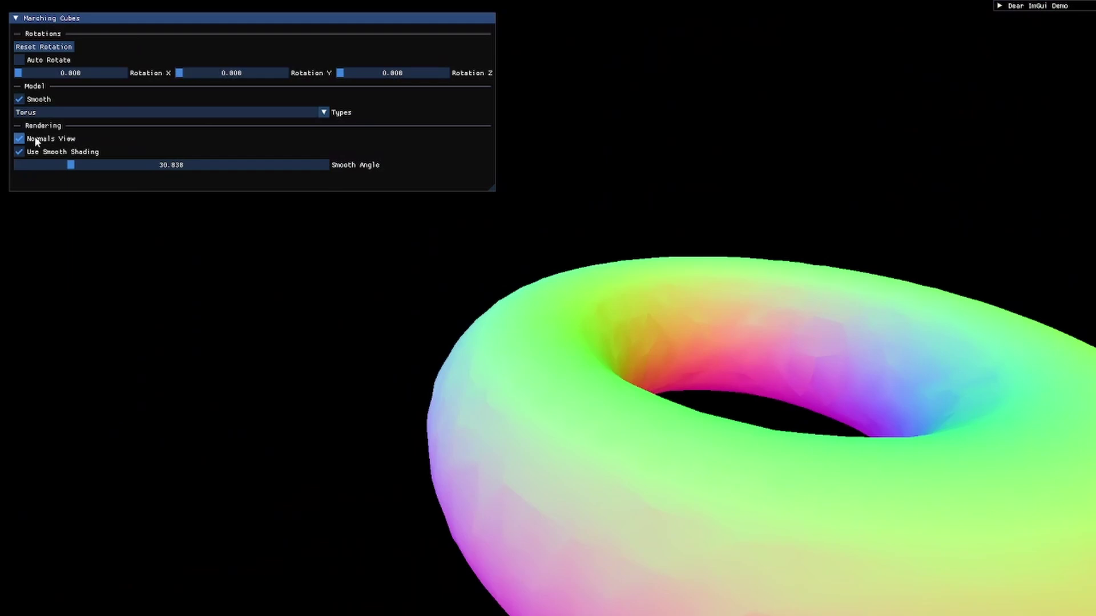
pyautogui.click(35, 139)
pyautogui.press('Tab')
pyautogui.press('w')
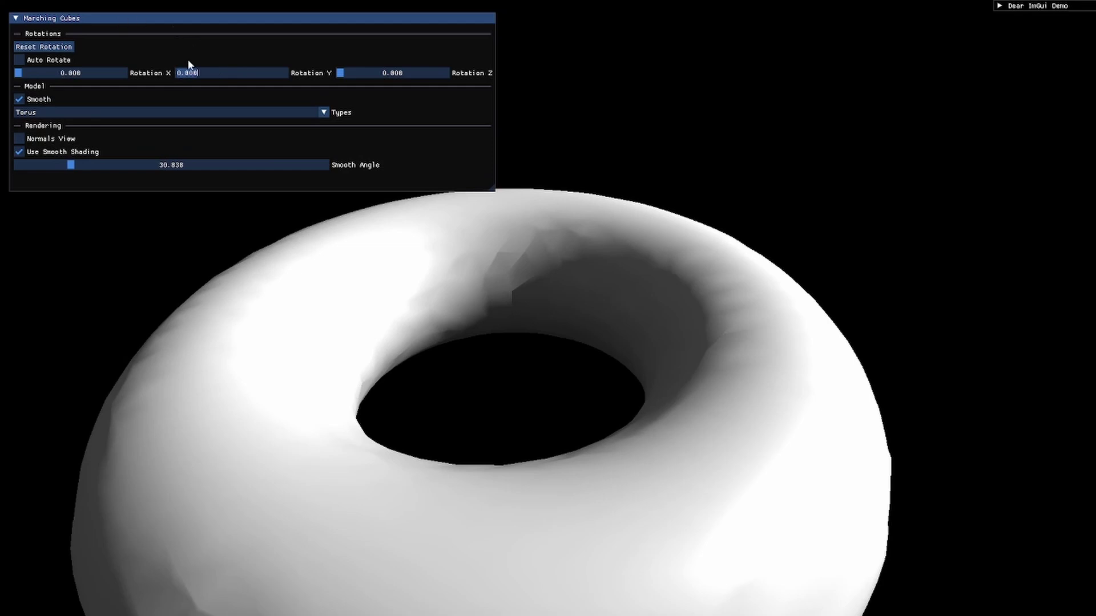
# Set the torus's X rotation to about 133.844 and inspect the tilted model from near and far
pyautogui.moveTo(188, 61)
pyautogui.mouseDown()
pyautogui.moveTo(191, 74)
pyautogui.moveTo(172, 72)
pyautogui.mouseUp()
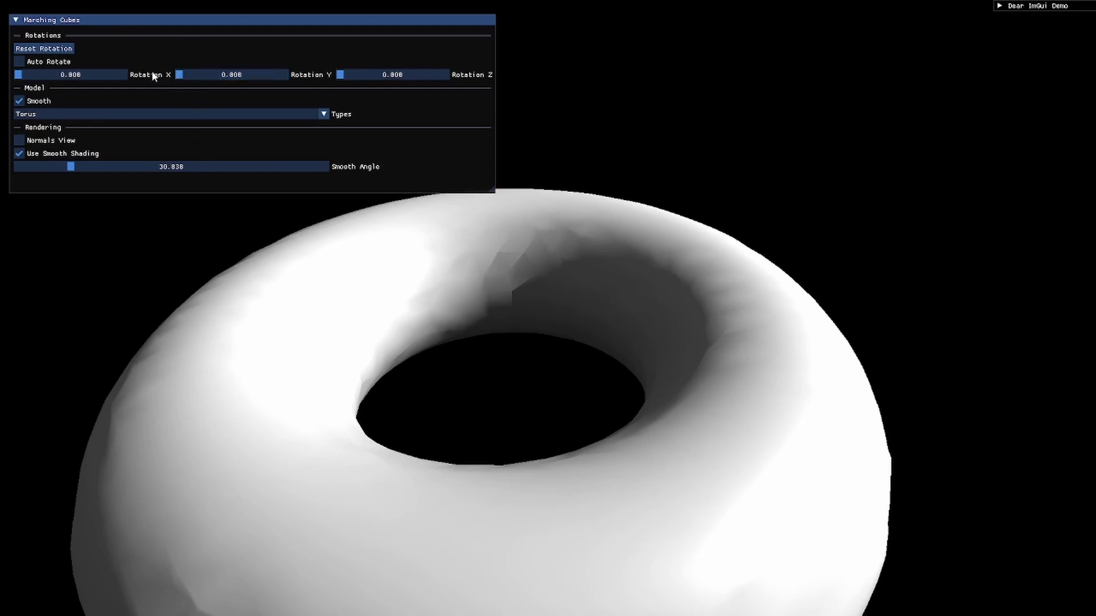
pyautogui.moveTo(42, 73); pyautogui.dragTo(55, 78)
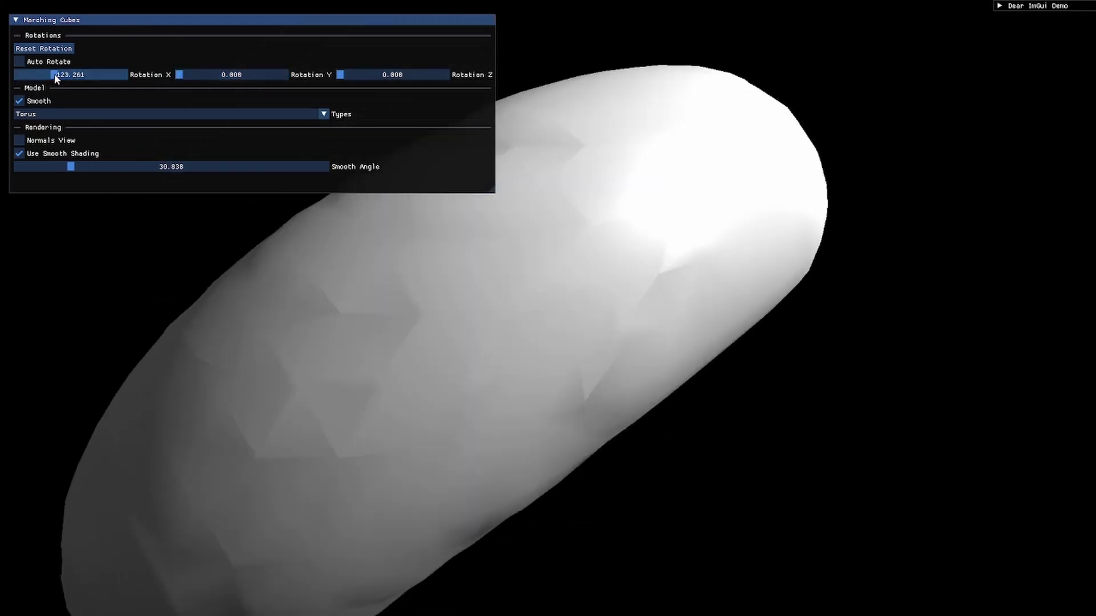
pyautogui.doubleClick(55, 75)
pyautogui.write('133.844')
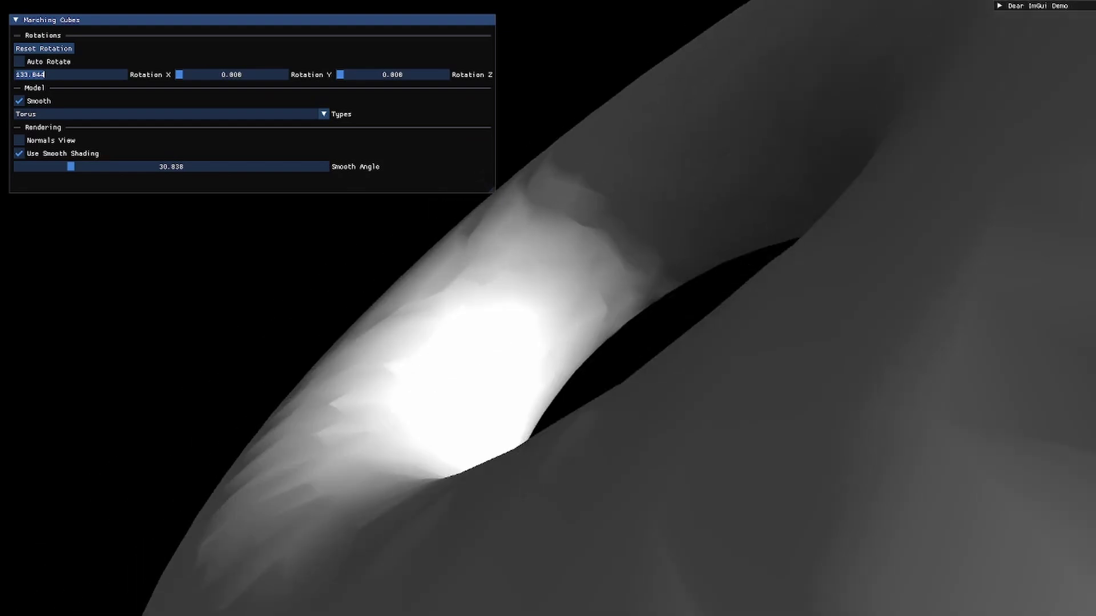
pyautogui.write('s')
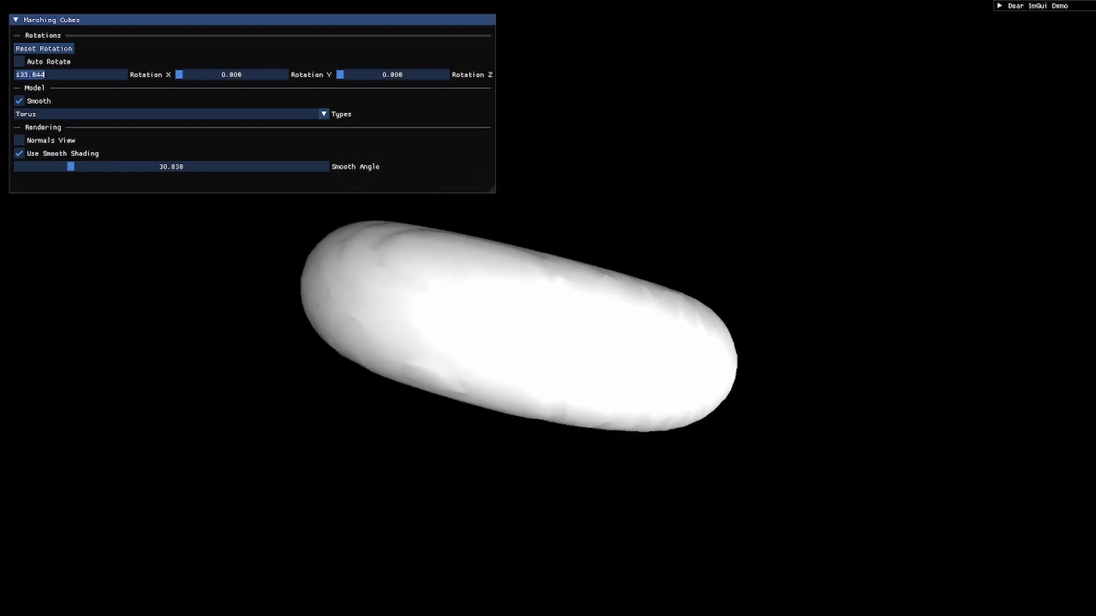
# Reset the torus's X rotation to 0 and reposition the Marching Cubes panel
pyautogui.moveTo(61, 69)
pyautogui.mouseDown()
pyautogui.moveTo(1, 70)
pyautogui.moveTo(108, 73)
pyautogui.moveTo(60, 79)
pyautogui.mouseUp()
pyautogui.moveTo(173, 35); pyautogui.dragTo(127, 24)
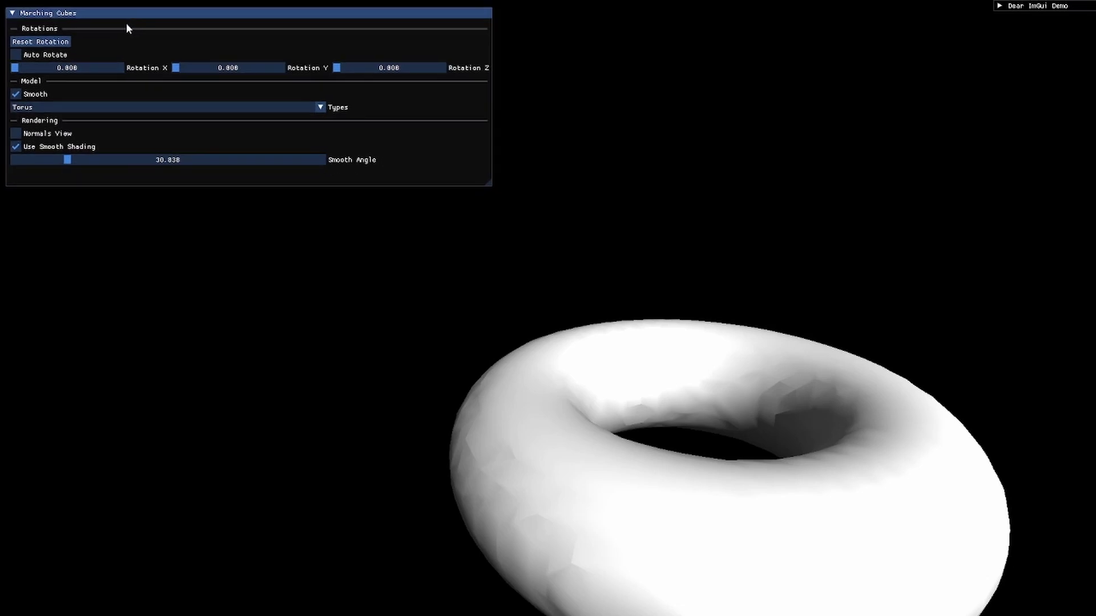
pyautogui.doubleClick(67, 67)
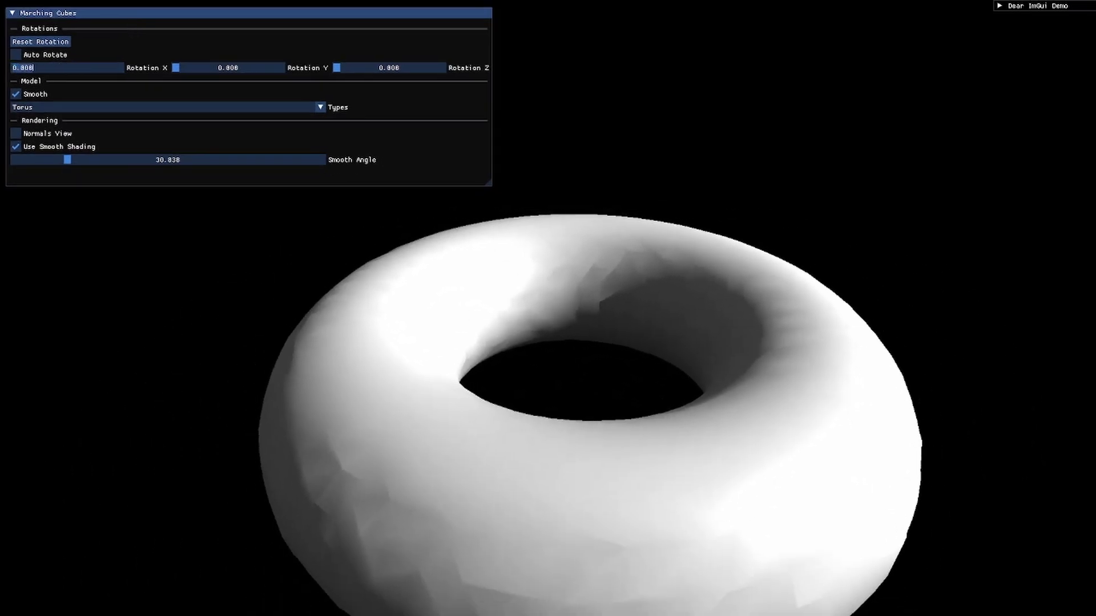